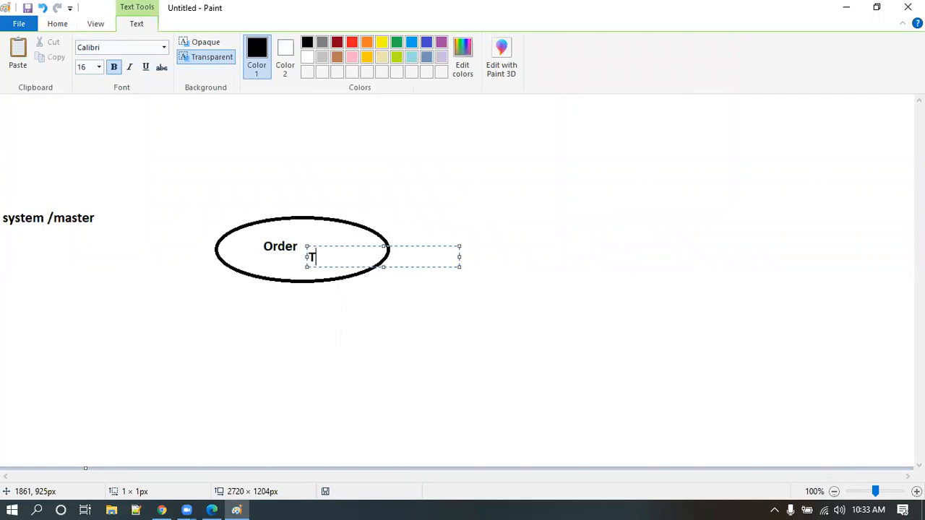
Step: Complete the text beside the Order label so it reads "Total Revenue: 100$"
text(Revenue:)
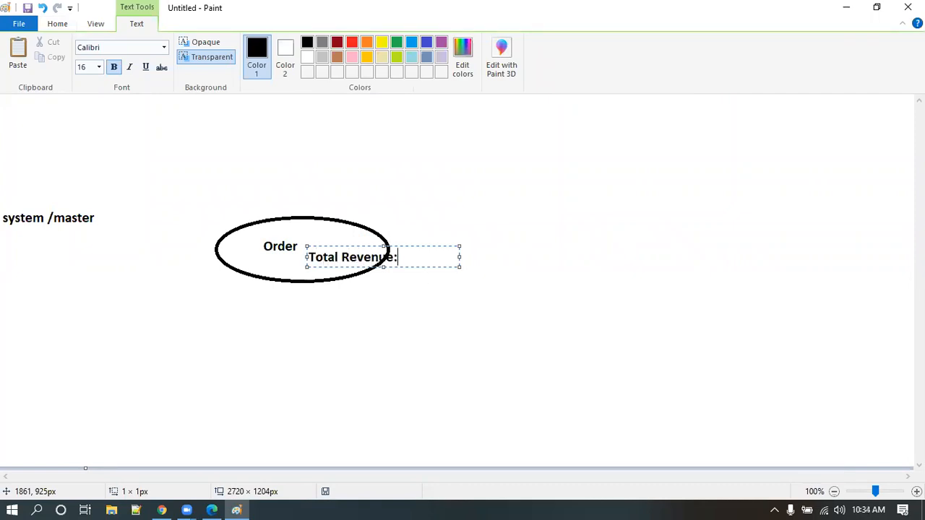
text( 100$)
click(656, 271)
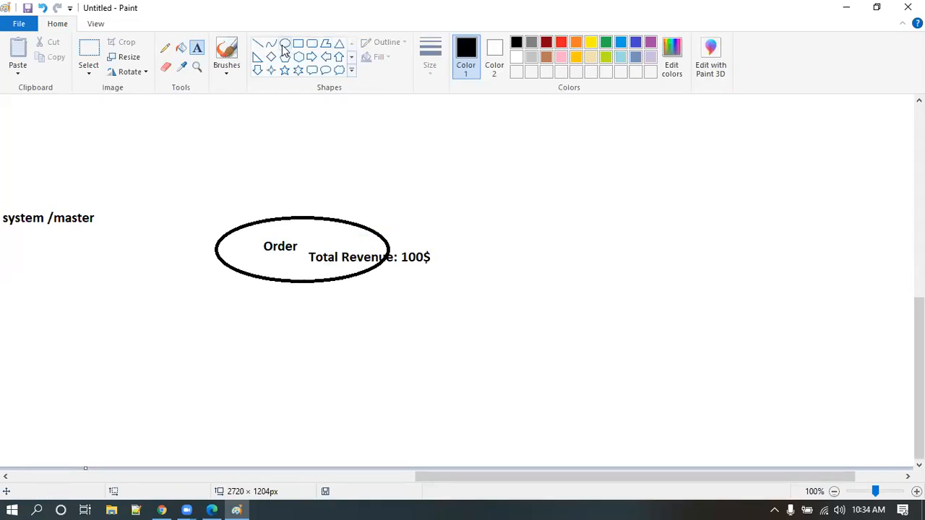
Step: Draw a line spanning about 26 × 201 px down from the Order ellipse and an ellipse about 192 × 53 px beside it
click(258, 47)
drag(299, 283, 315, 418)
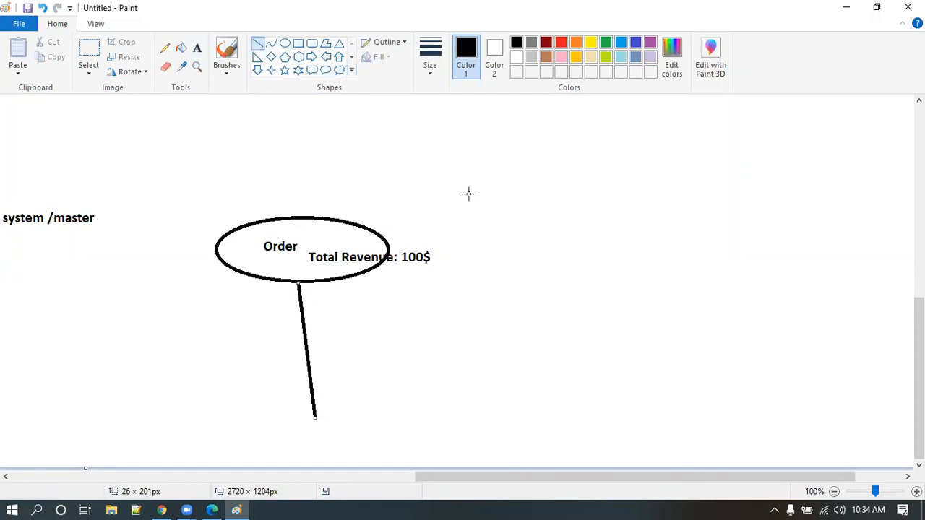
click(286, 45)
drag(374, 306, 506, 341)
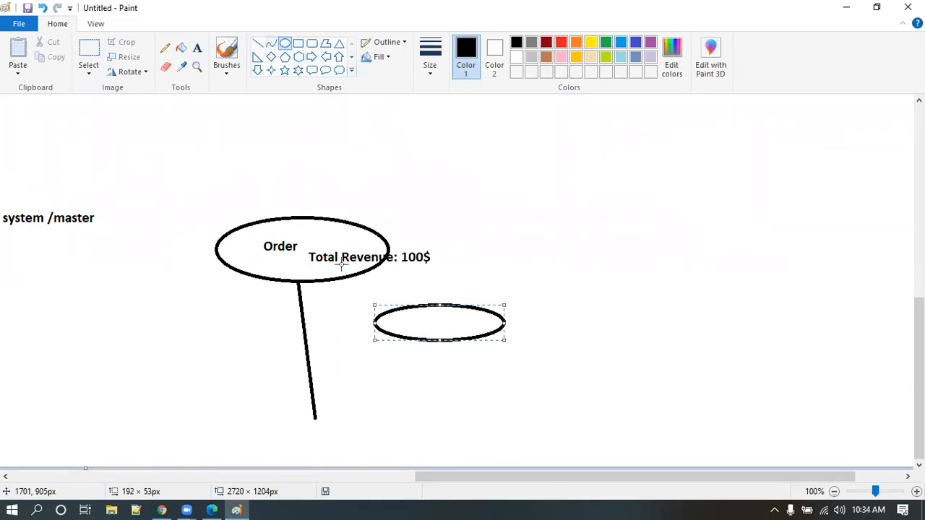
Step: Add a text list starting inside the small ellipse with the lines "item 1", "item 2" and "item 3"
click(197, 48)
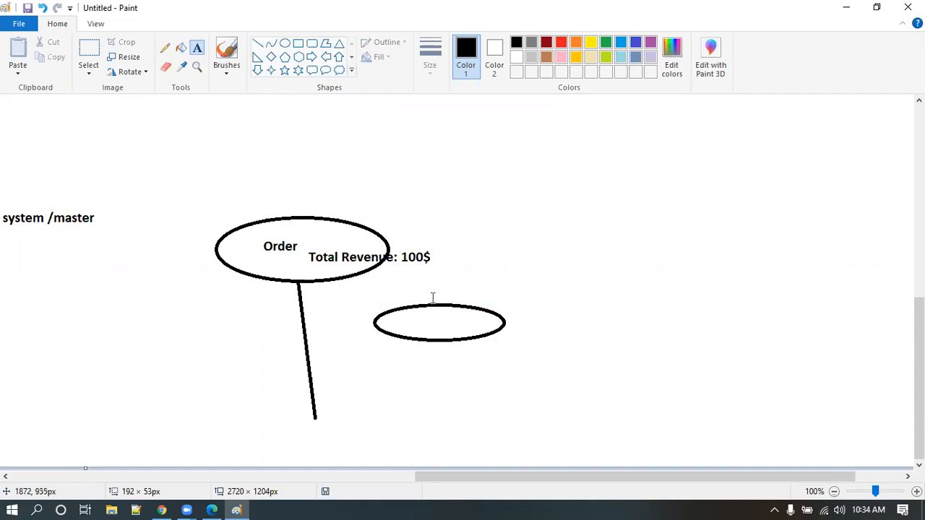
click(405, 323)
text(item 1)
key(Return)
text(item 2)
key(Return)
text(item)
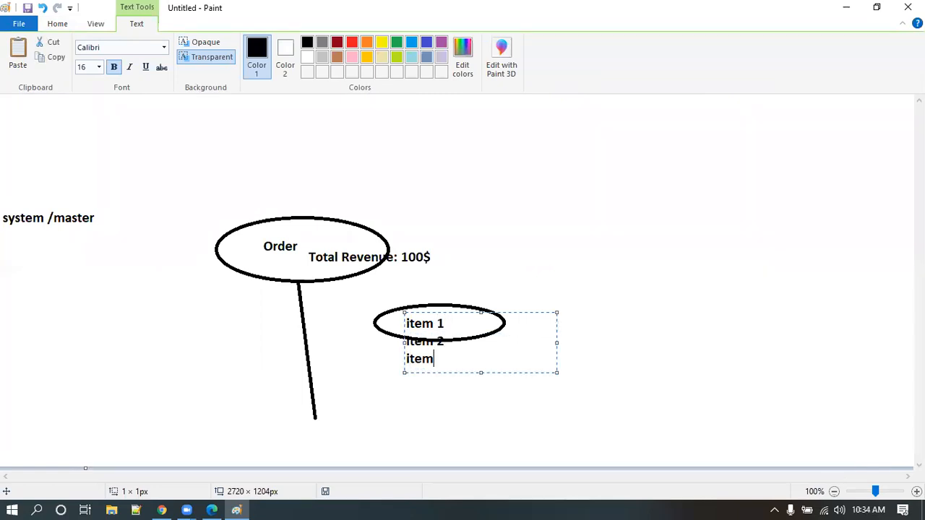
text( 2)
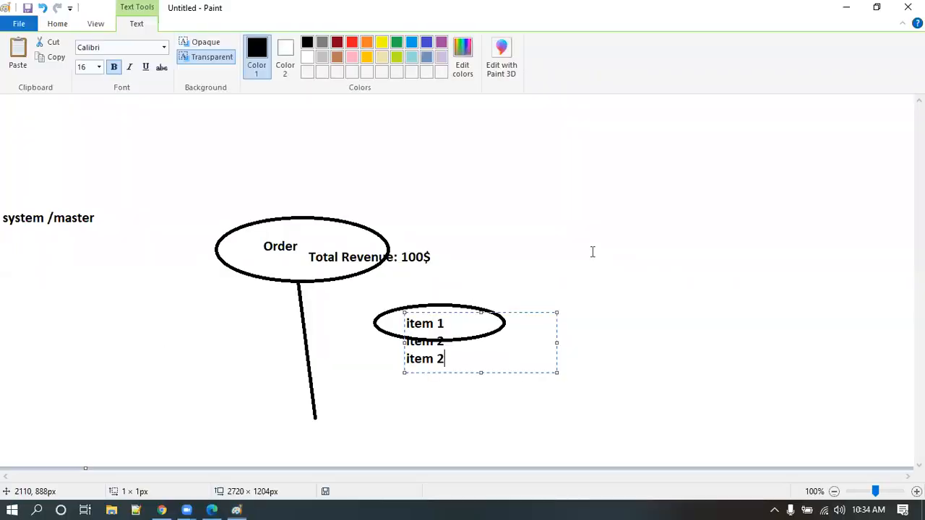
key(BackSpace)
text(3)
Step: Leave two blank lines below item 3 and end the list with "item 10"
key(Return)
key(Return)
key(Return)
text(item 10)
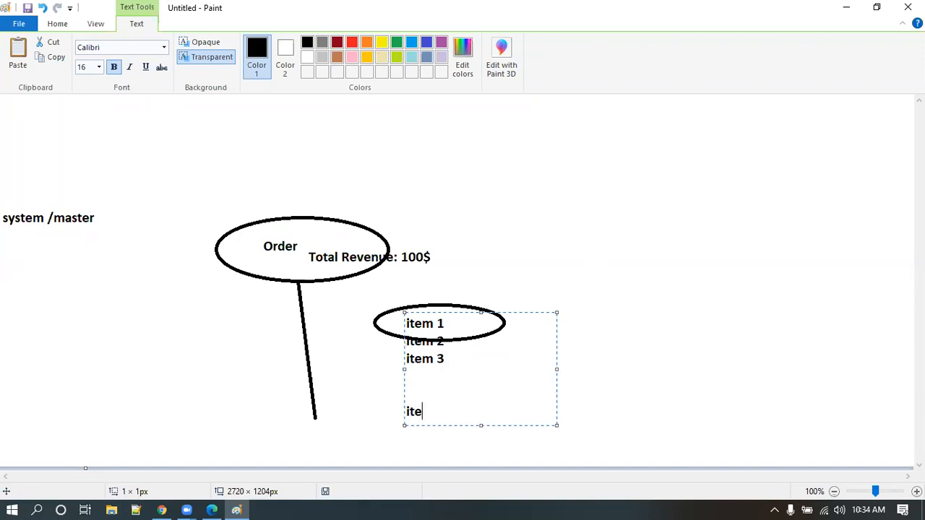
click(603, 353)
Step: Add the price text "- 10$" beside item 1 inside the small ellipse
click(456, 316)
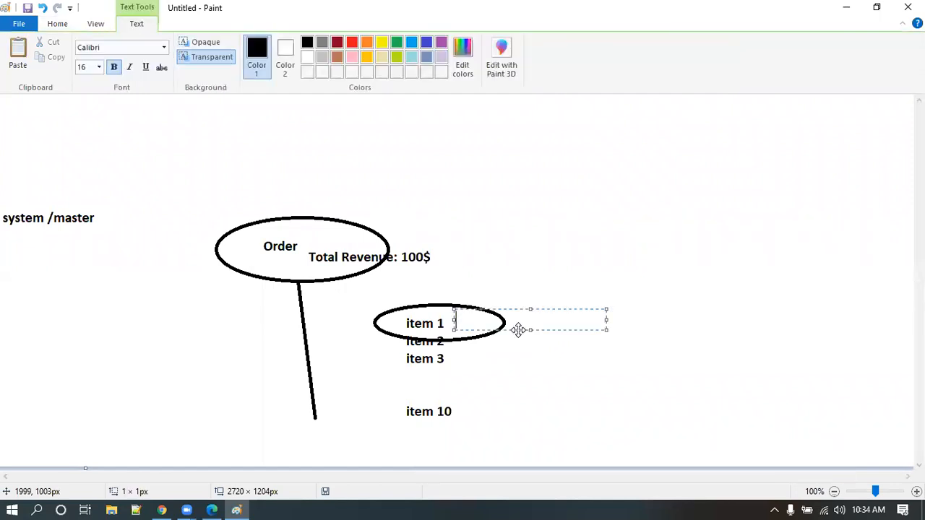
text(- 10$)
click(669, 360)
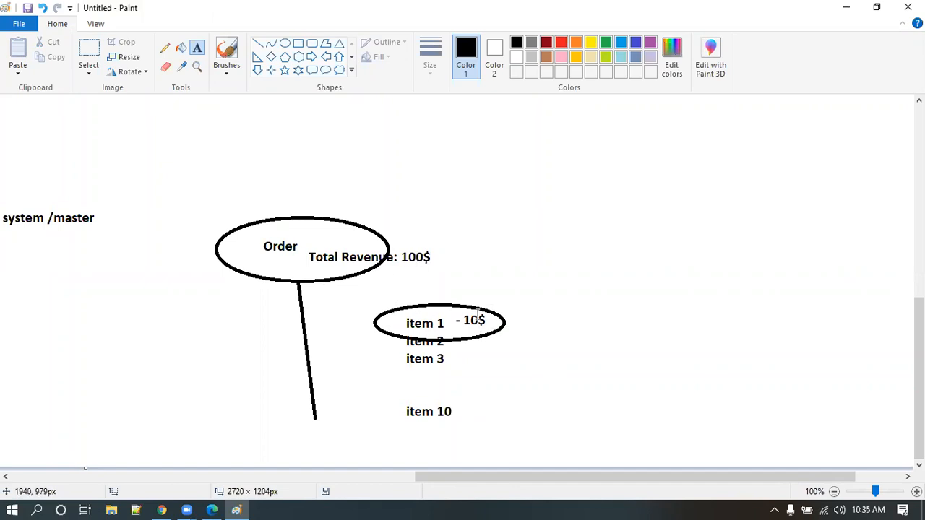
click(535, 293)
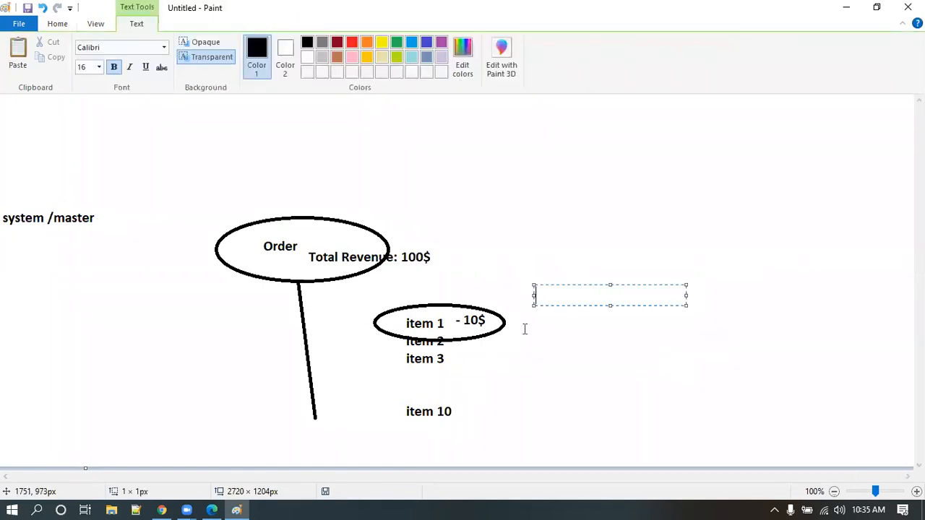
click(682, 368)
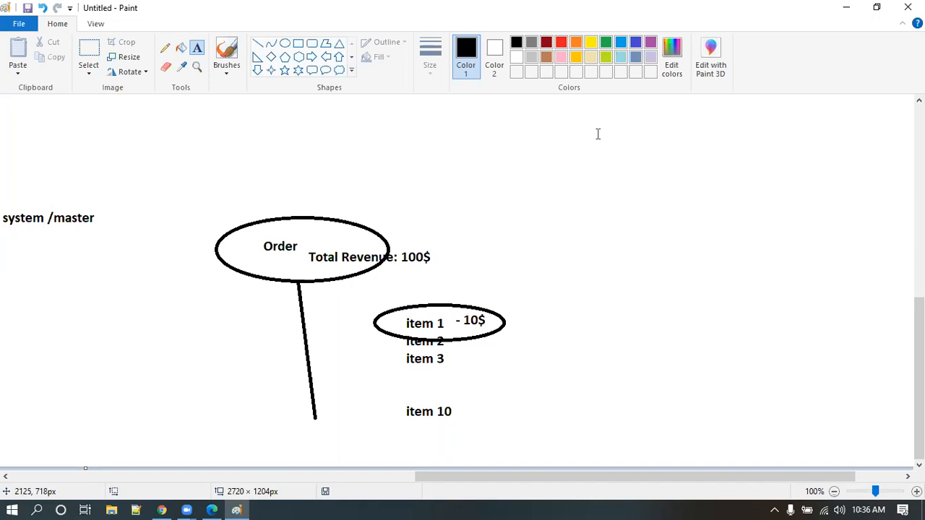
Step: Switch to Salesforce in Chrome and open the Edge Emergency Generator record from the recent opportunities
click(162, 510)
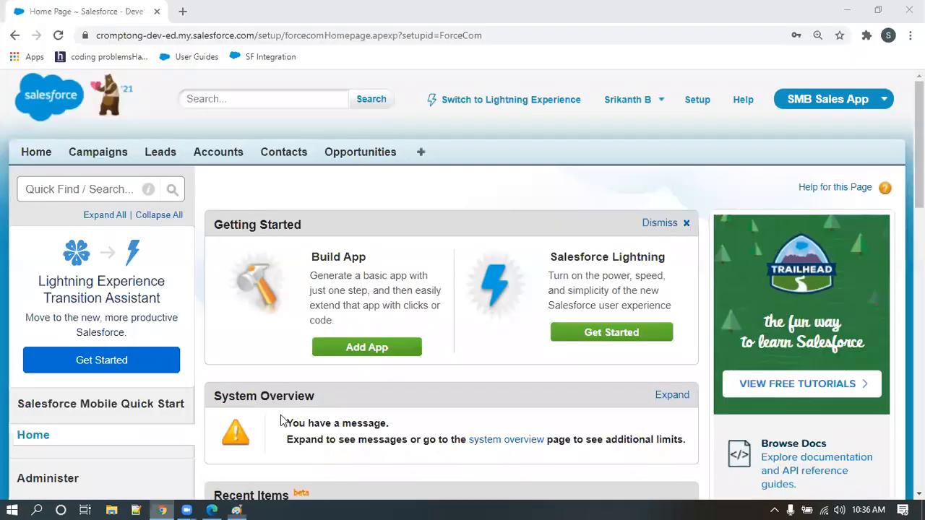
click(375, 158)
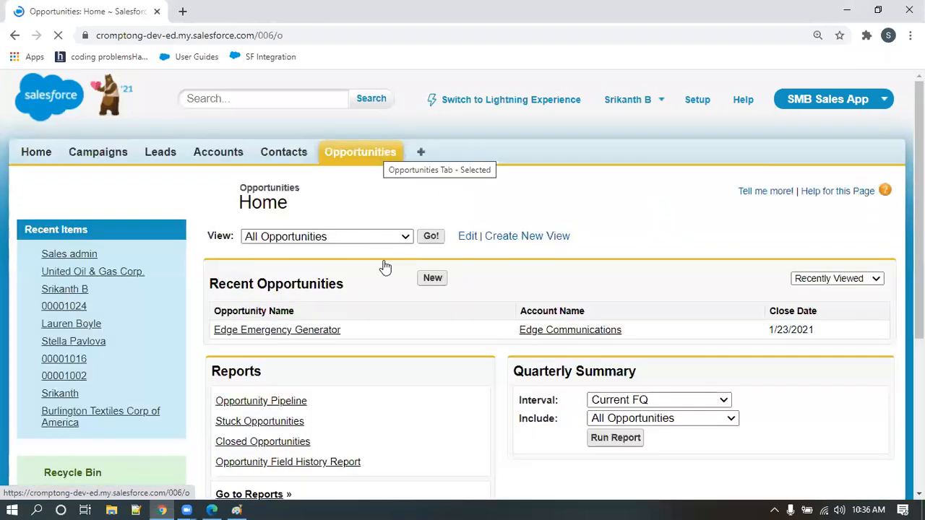
scroll(348, 220, down, 2)
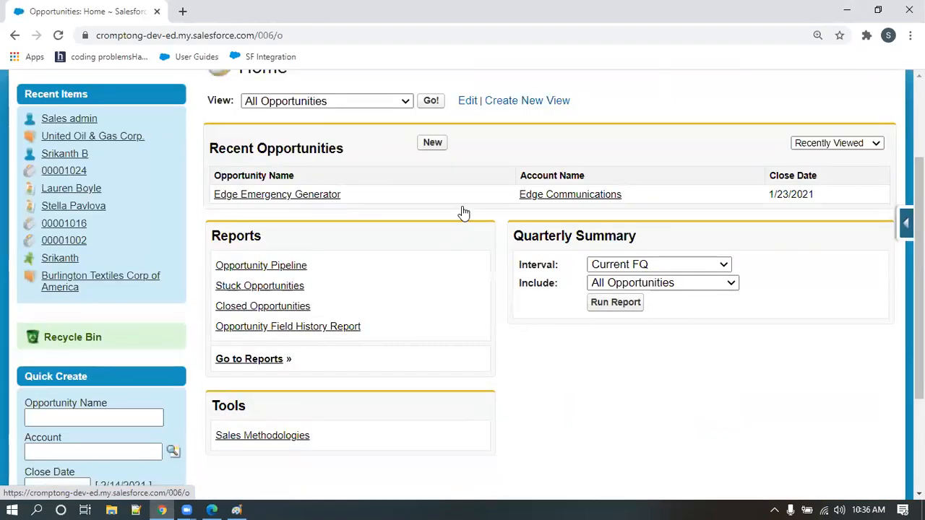
click(333, 196)
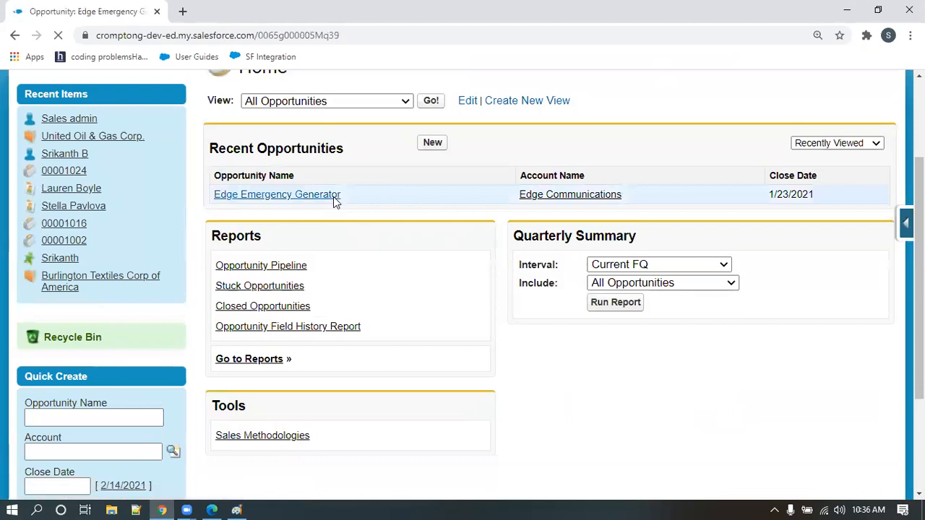
Step: Examine the opportunity's detail fields and its Products related list
scroll(437, 258, down, 3)
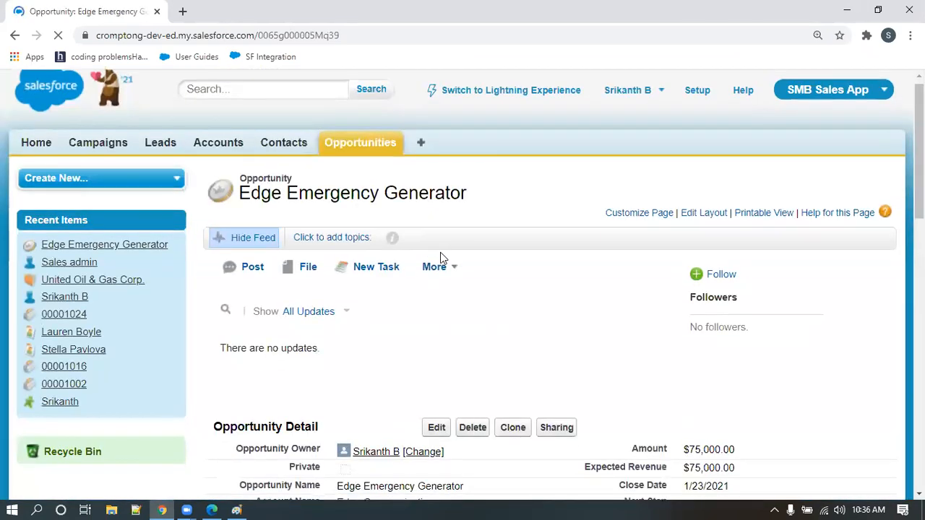
scroll(437, 258, down, 1)
scroll(117, 355, down, 4)
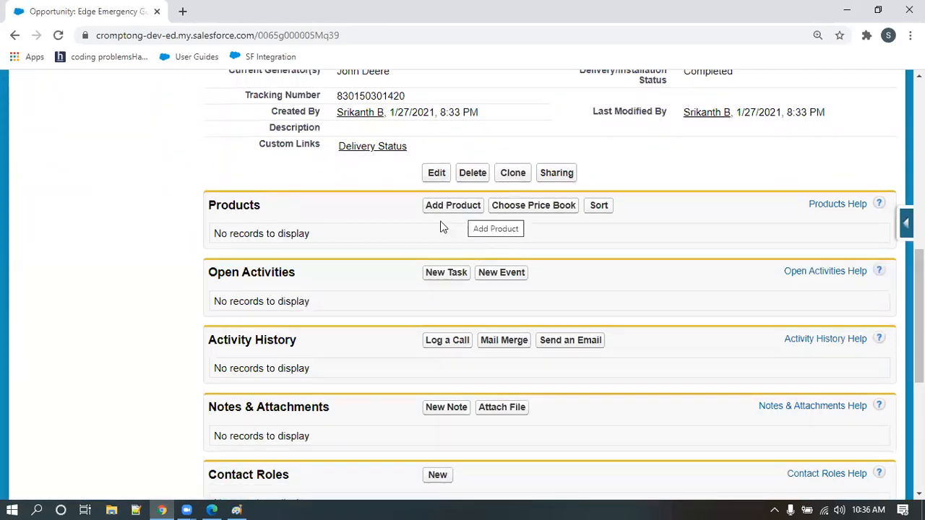
scroll(352, 238, up, 5)
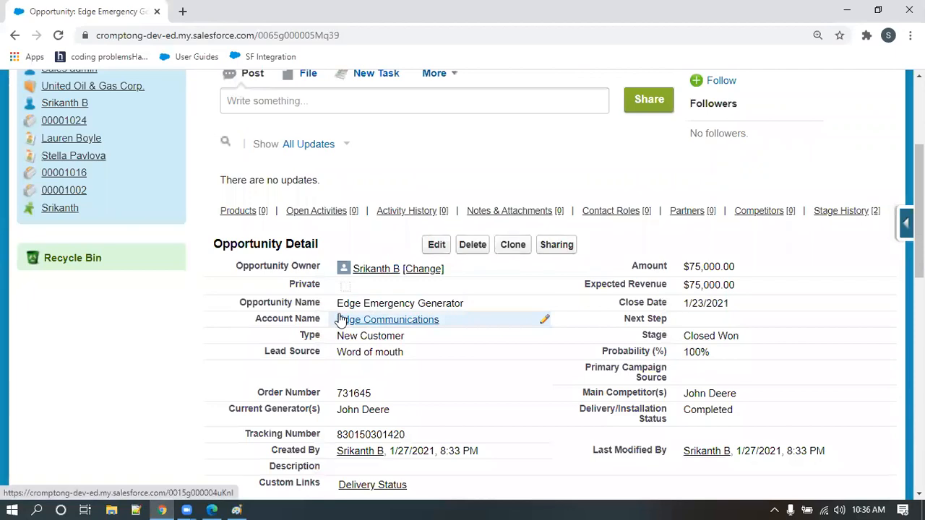
mouse_move(341, 320)
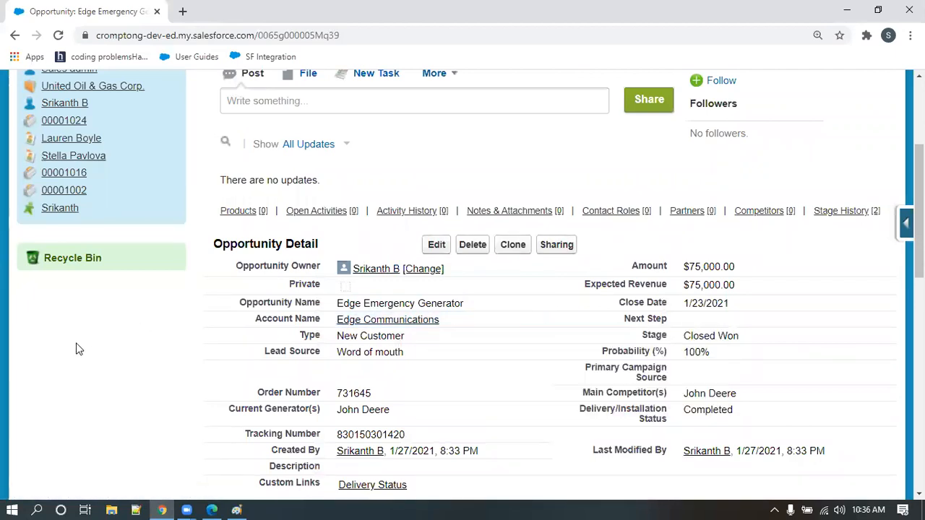
scroll(405, 318, down, 2)
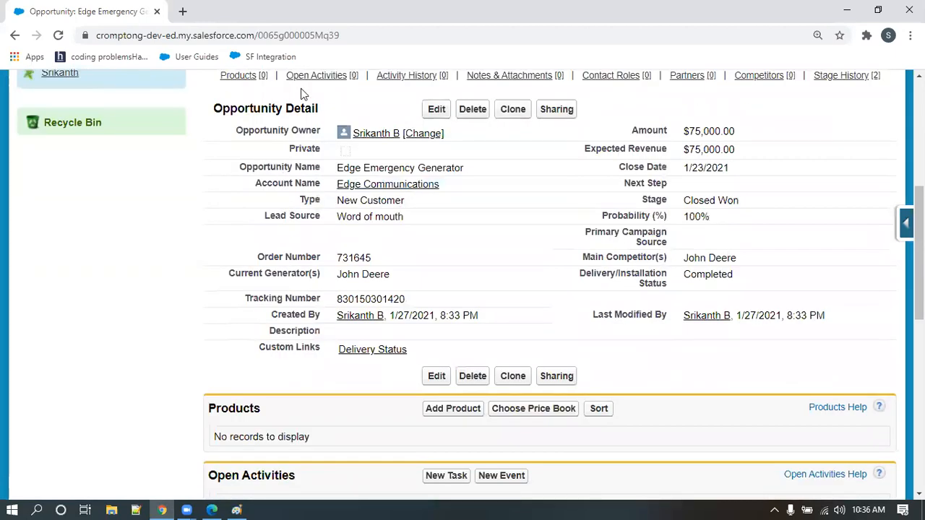
scroll(293, 297, down, 1)
scroll(293, 299, down, 2)
Step: Start adding products to the opportunity, selecting GenWatt Diesel 1000kW and GenWatt Diesel 10kW
click(454, 207)
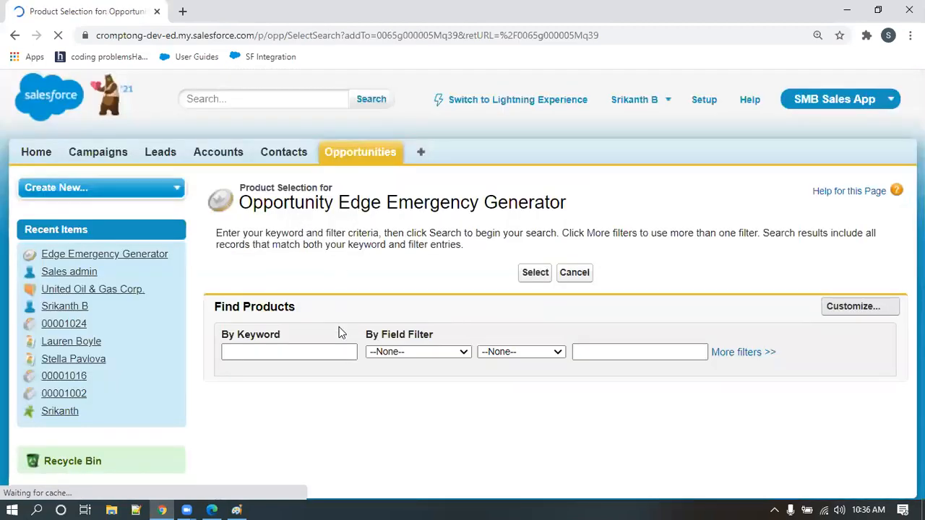
scroll(440, 357, down, 2)
scroll(235, 327, down, 1)
scroll(235, 326, down, 2)
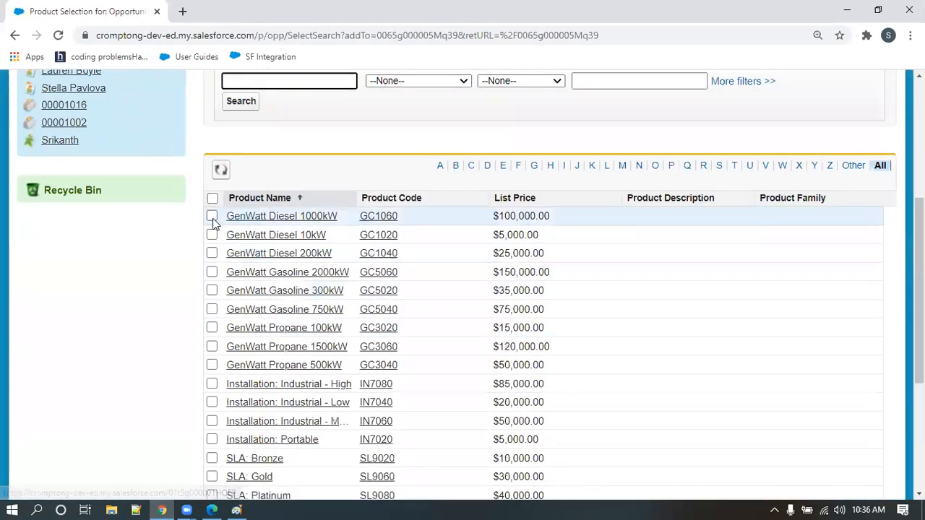
click(212, 216)
click(212, 234)
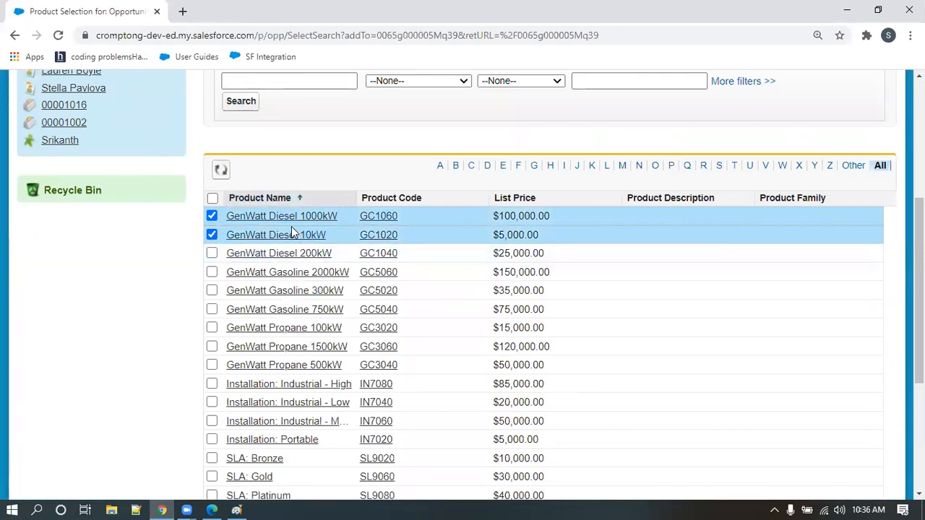
scroll(502, 296, up, 2)
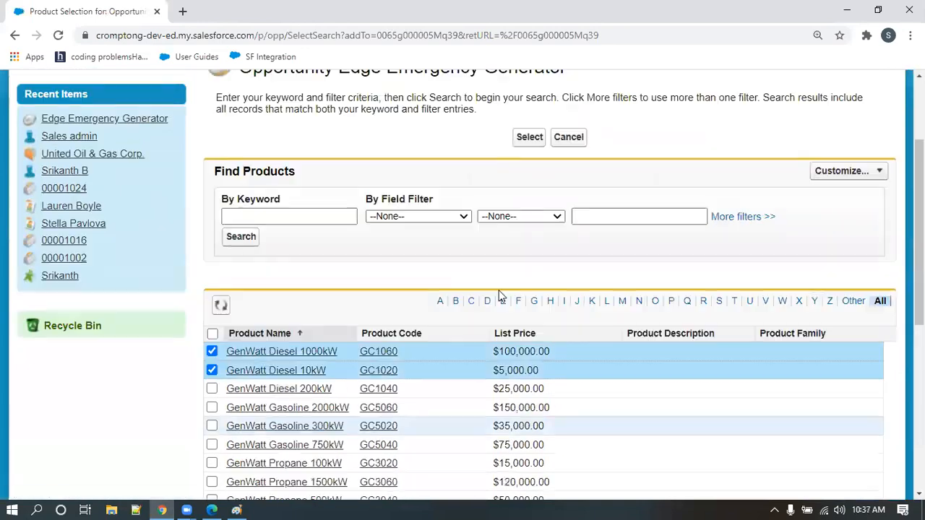
click(529, 137)
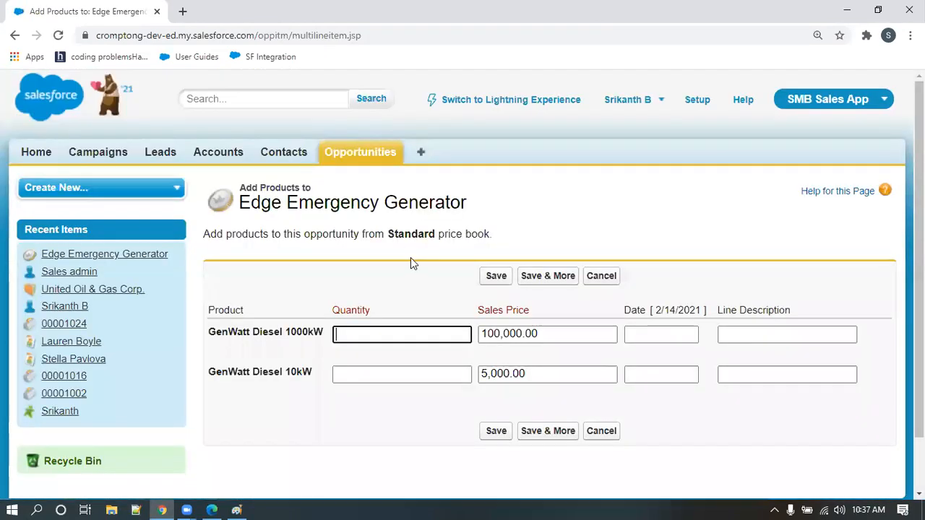
Step: Set the quantity to 5 for GenWatt Diesel 1000kW and 2 for GenWatt Diesel 10kW, and save the products
scroll(376, 325, down, 1)
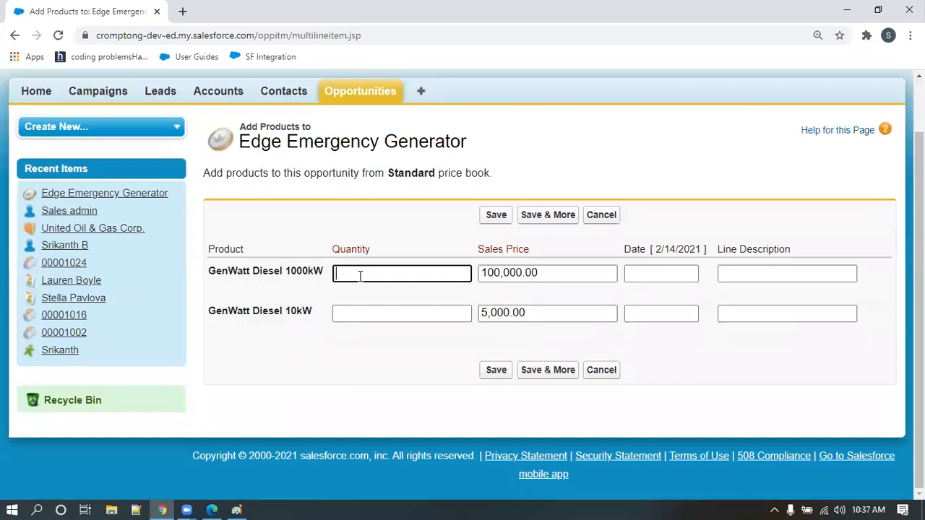
text(5)
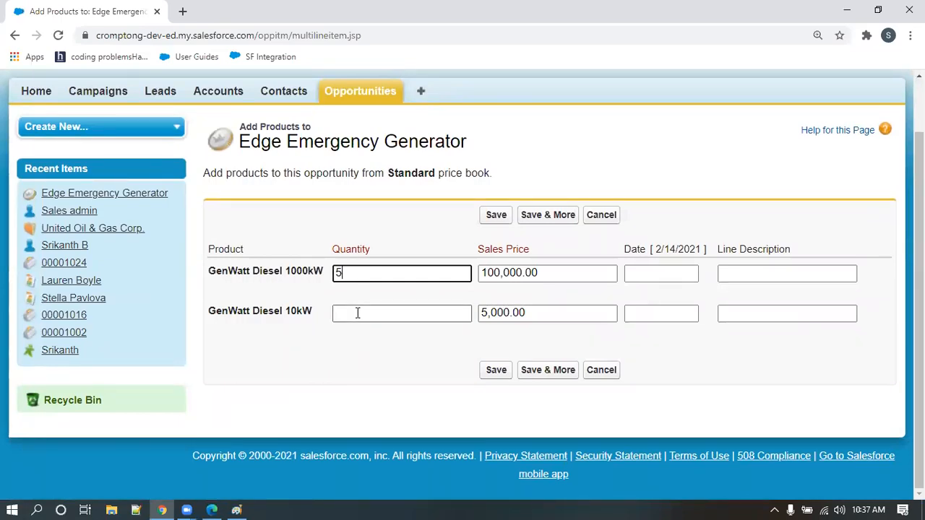
click(357, 317)
text(2)
click(386, 358)
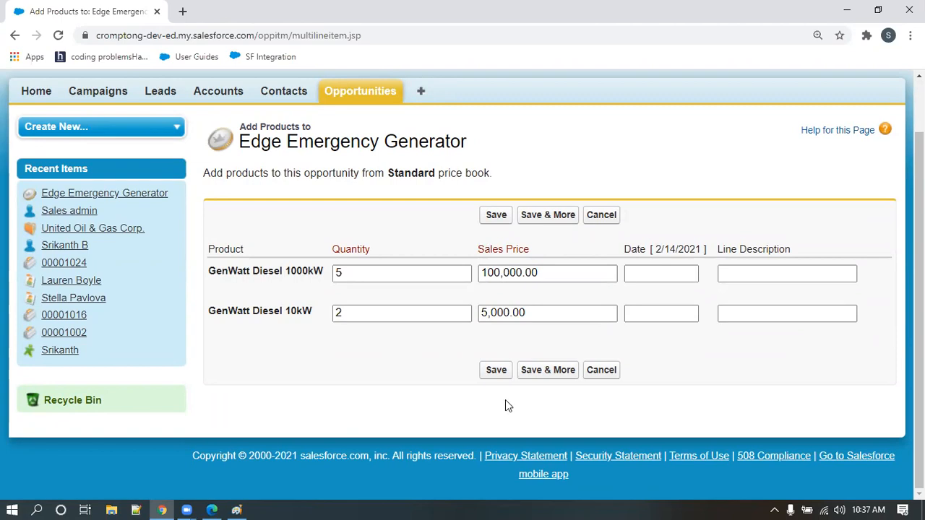
click(498, 371)
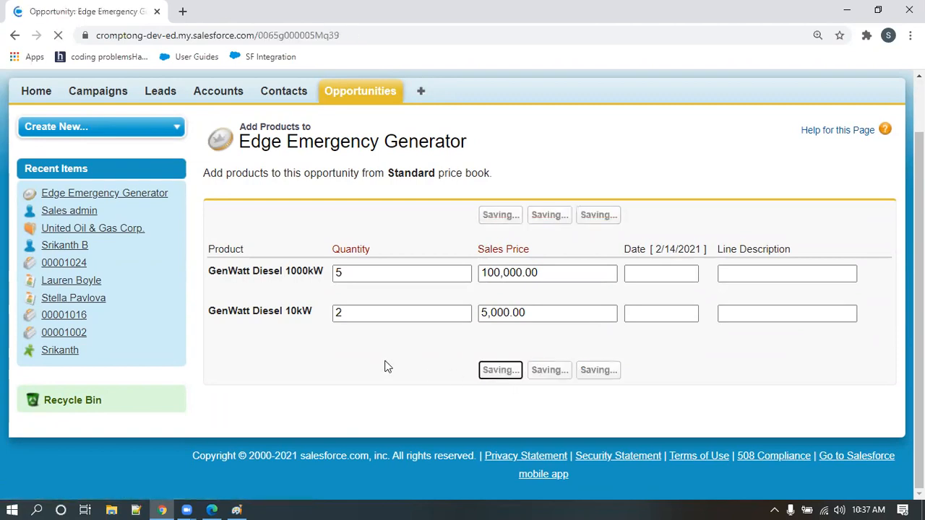
Step: Compare the added products' quantities and sales prices with the opportunity's Amount and Expected Revenue
scroll(376, 361, down, 7)
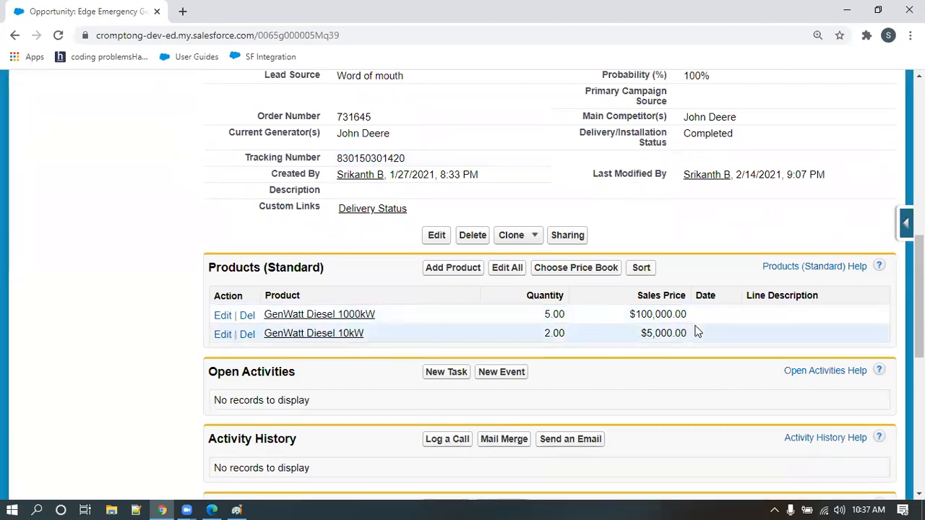
scroll(697, 332, up, 2)
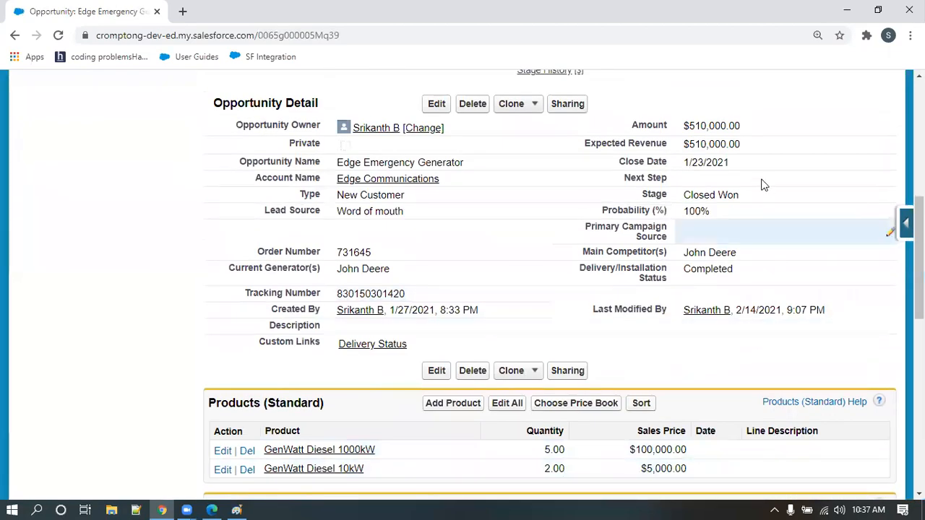
drag(690, 146, 764, 159)
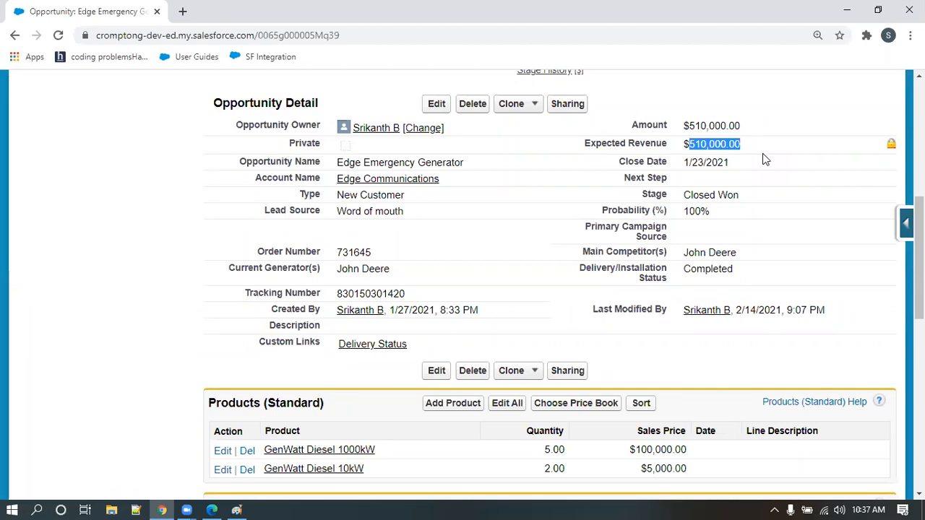
scroll(640, 295, down, 3)
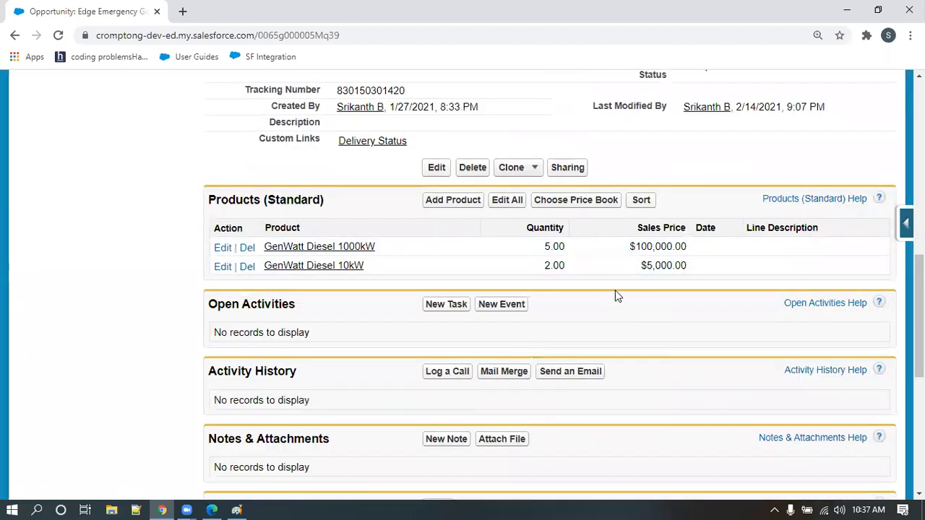
scroll(616, 293, up, 4)
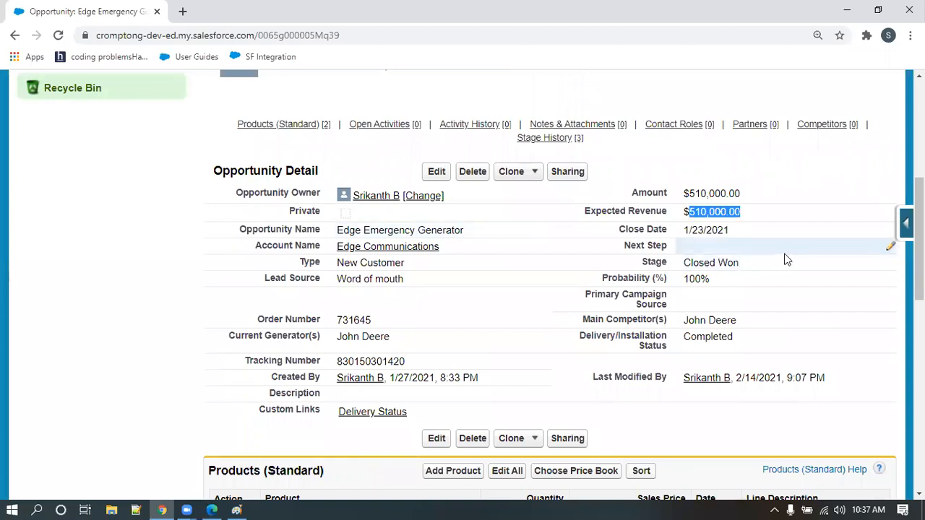
Step: Open the GenWatt Diesel 10kW line item, examine its list, sales and total prices, and return to the Opportunities home page
scroll(736, 321, up, 1)
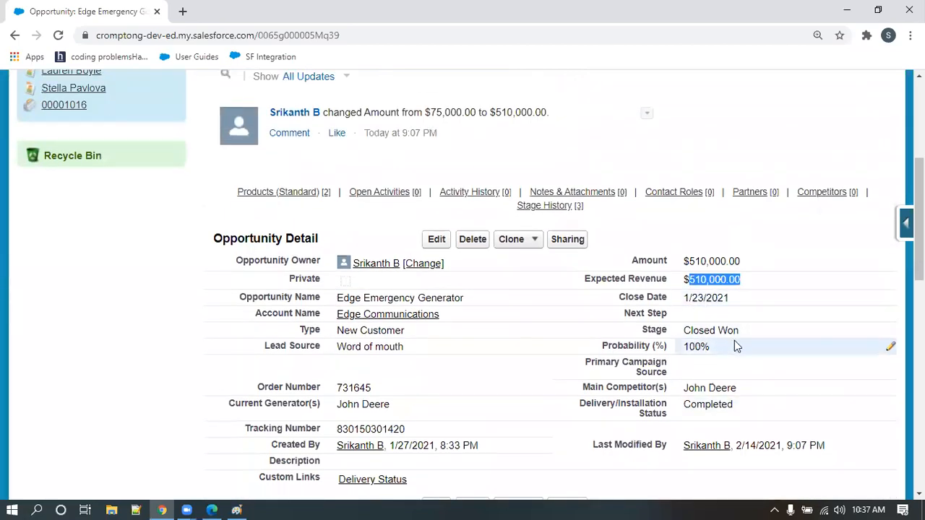
scroll(686, 299, down, 12)
scroll(348, 114, up, 3)
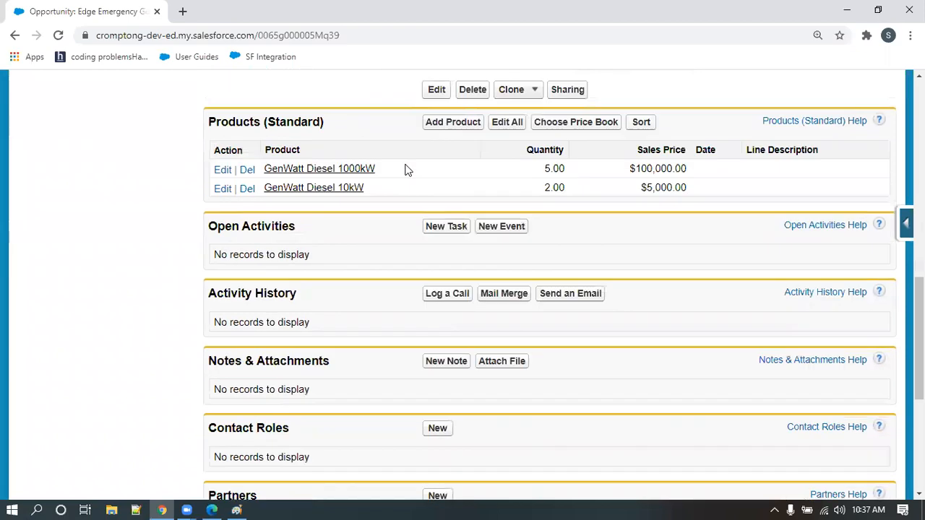
click(312, 198)
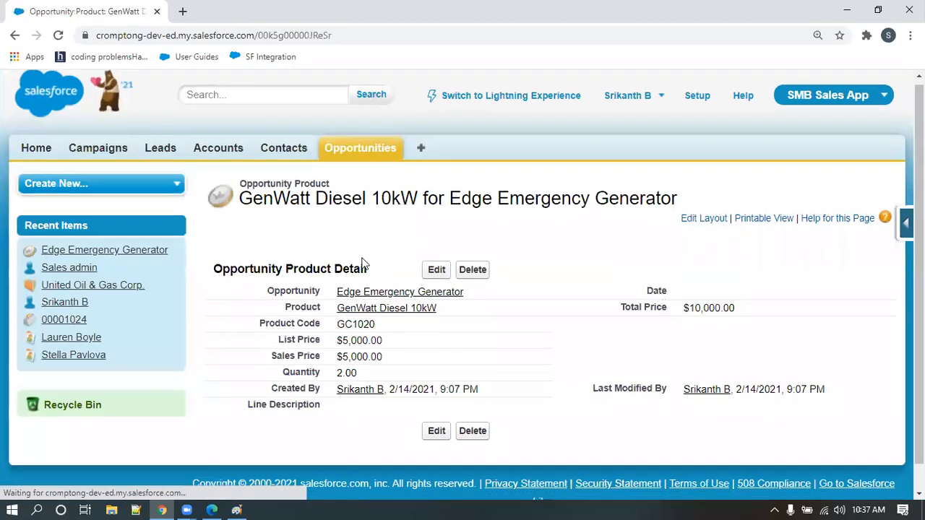
scroll(363, 264, down, 1)
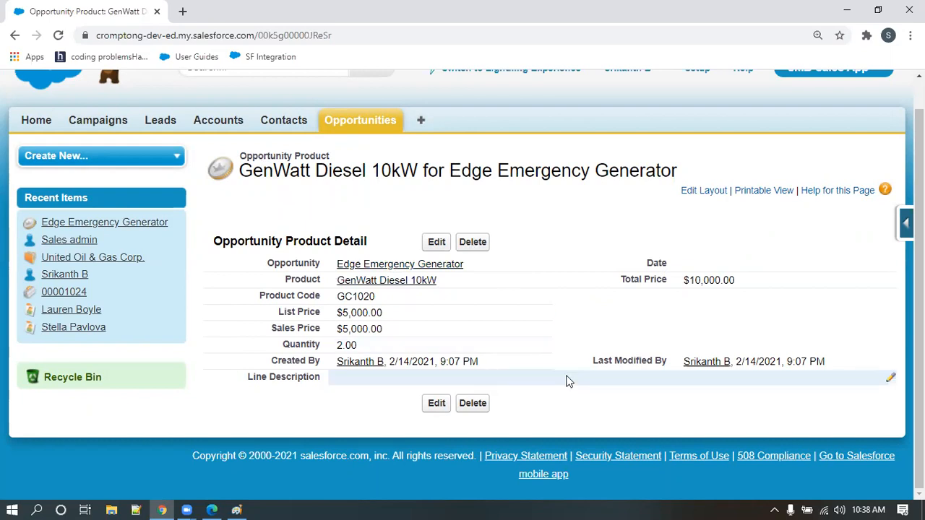
double_click(285, 313)
drag(267, 326, 353, 334)
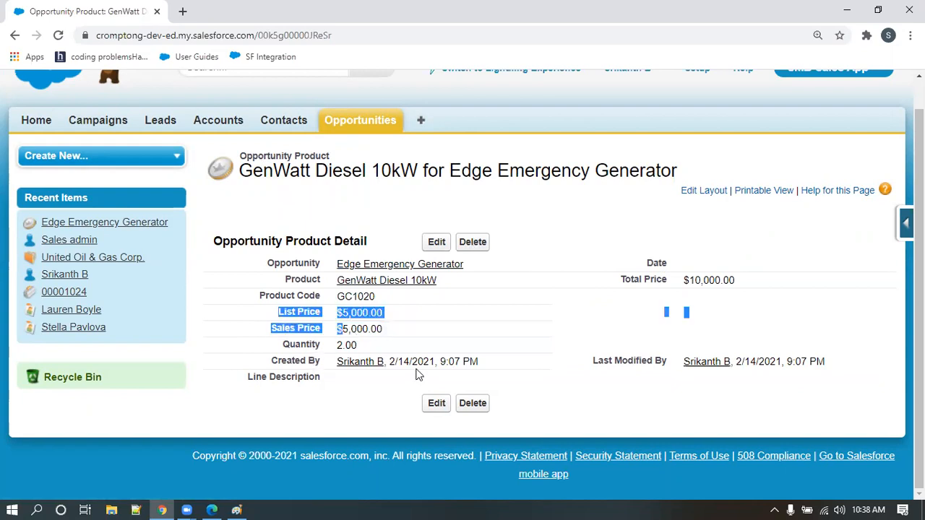
drag(682, 288, 836, 306)
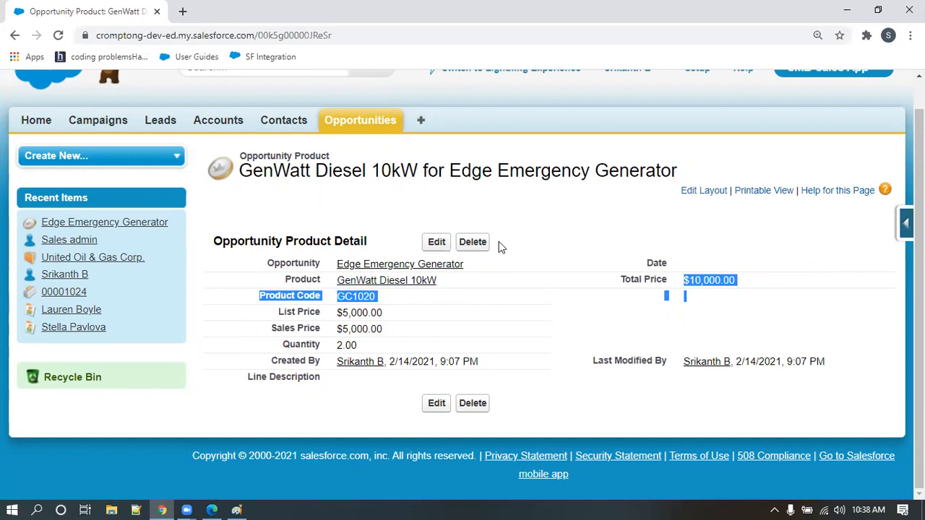
click(343, 119)
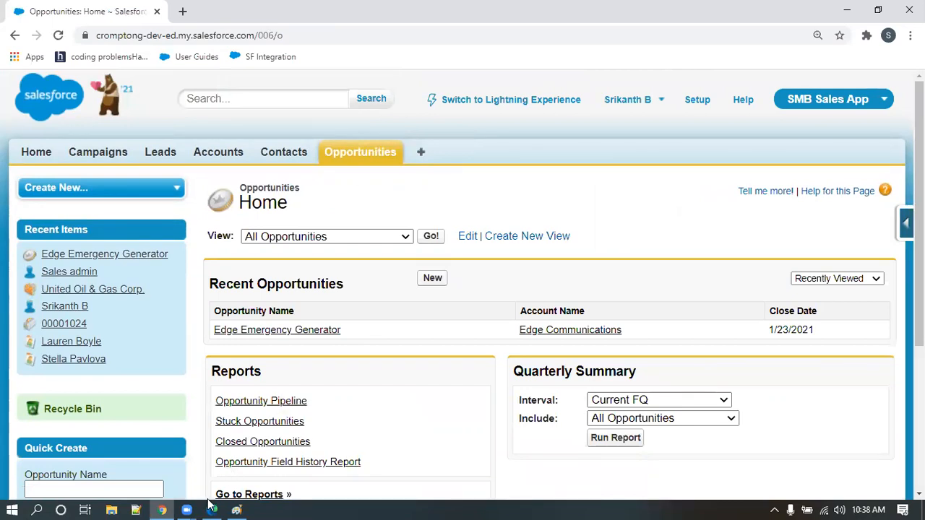
Step: Switch to Paint and draw an ellipse beyond the line items ellipse in the CG diagram
click(237, 510)
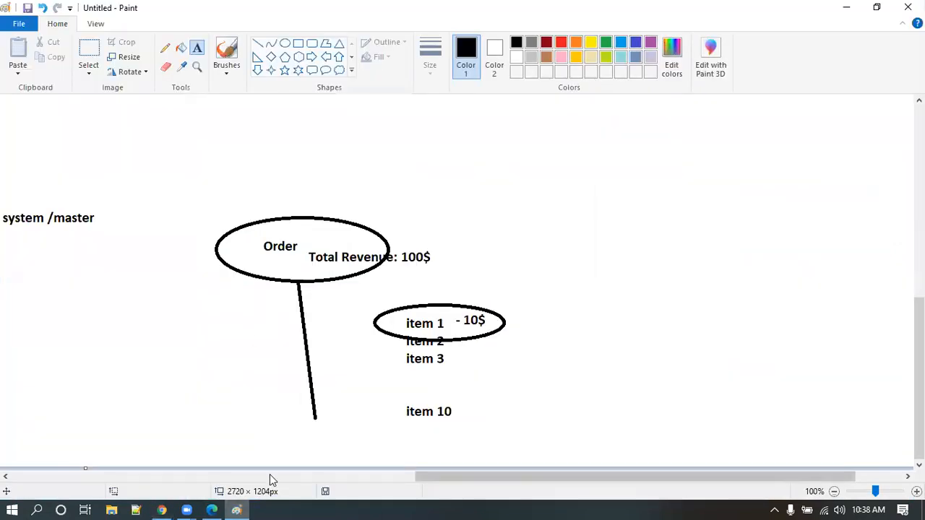
drag(829, 477, 316, 419)
scroll(373, 221, up, 10)
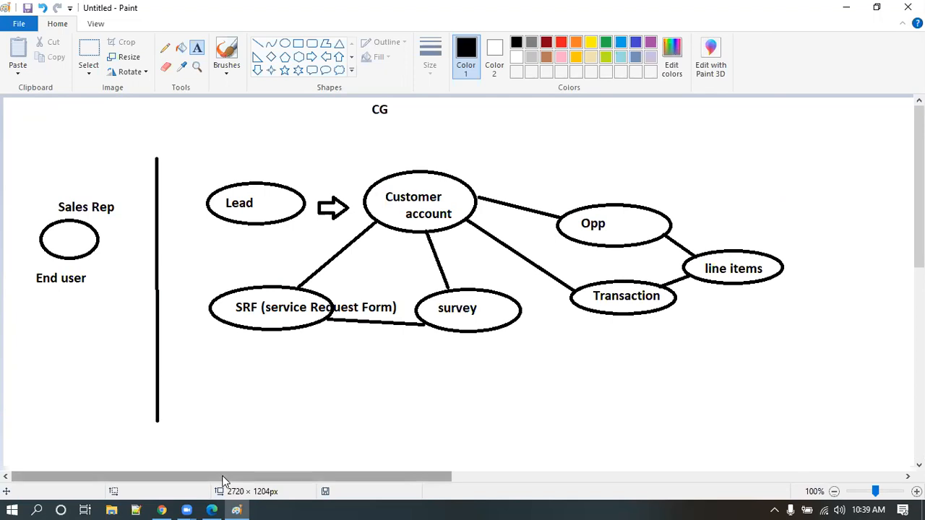
scroll(224, 482, right, 10)
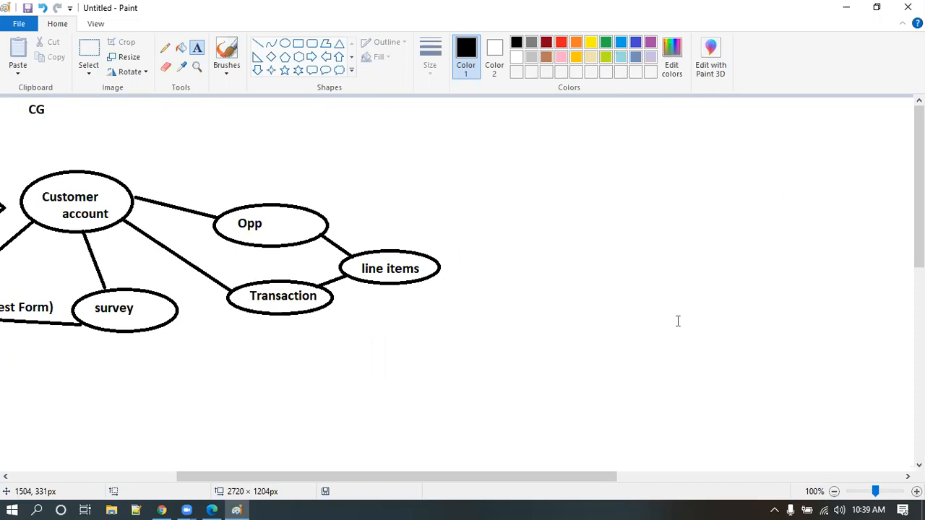
click(285, 44)
drag(485, 196, 588, 266)
Step: Label the new ellipse "Sales Order / invoice" on two lines
click(197, 48)
click(512, 230)
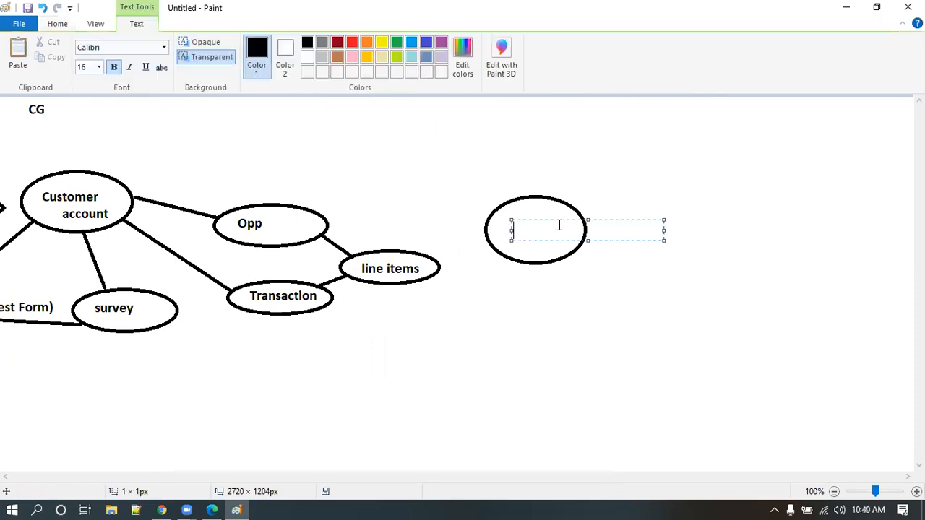
text(Sales Order / invkoic)
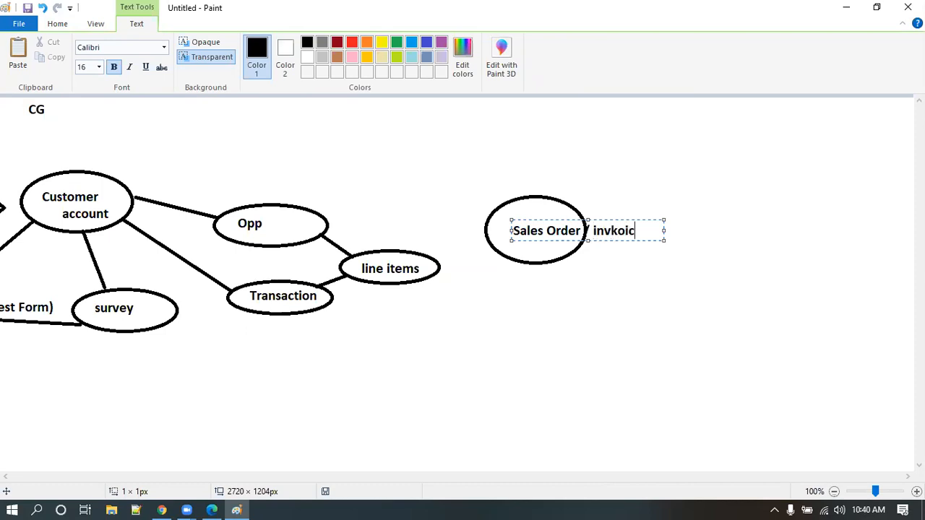
key(BackSpace)
key(BackSpace)
key(BackSpace)
key(BackSpace)
text(oice)
double_click(584, 226)
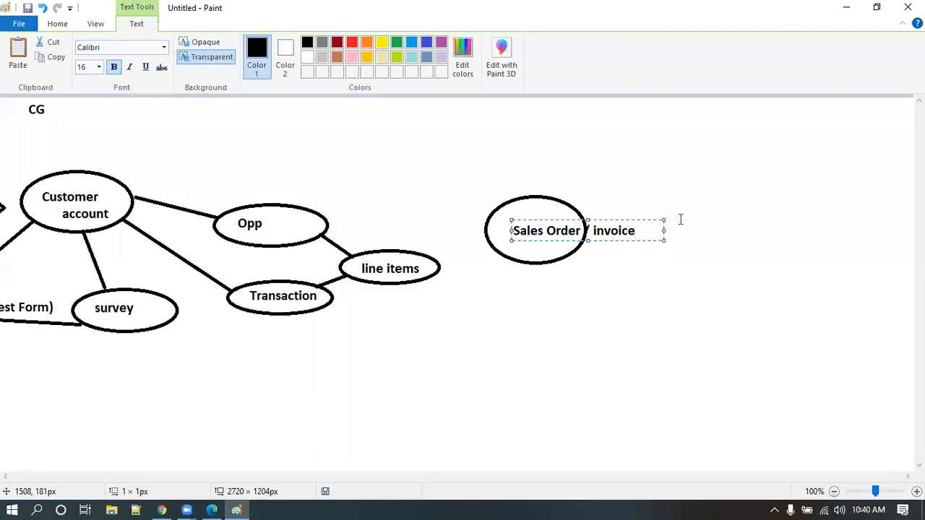
key(Return)
click(576, 352)
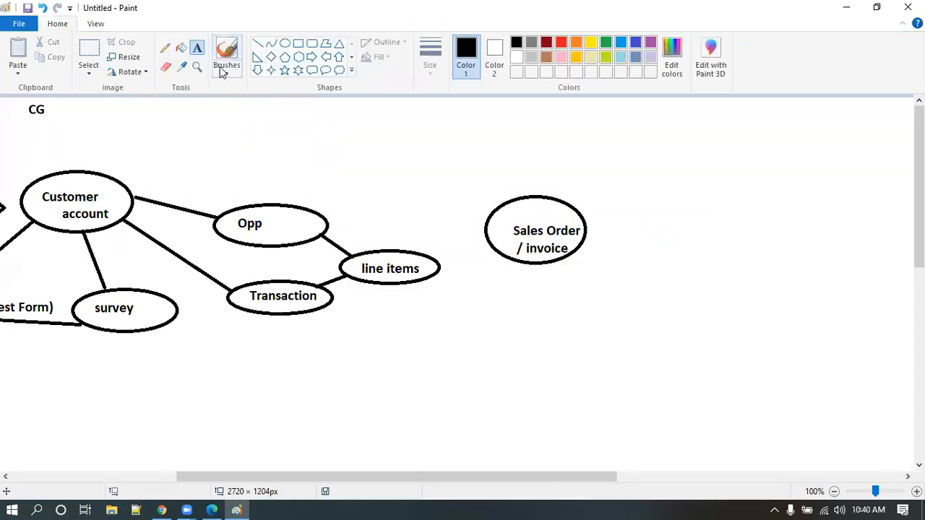
Step: Connect the Opp and Customer account ellipses to the Sales Order / invoice ellipse with straight lines
click(258, 43)
drag(322, 213, 499, 232)
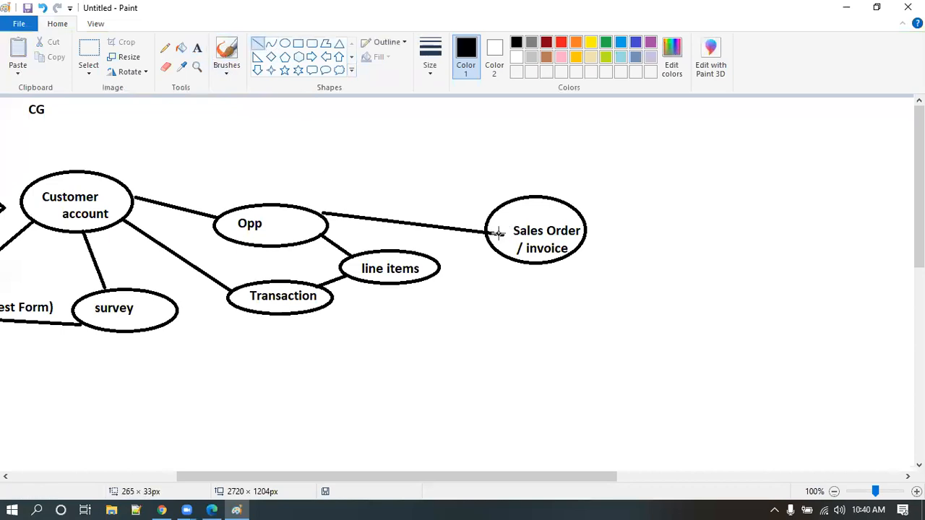
drag(119, 183, 490, 230)
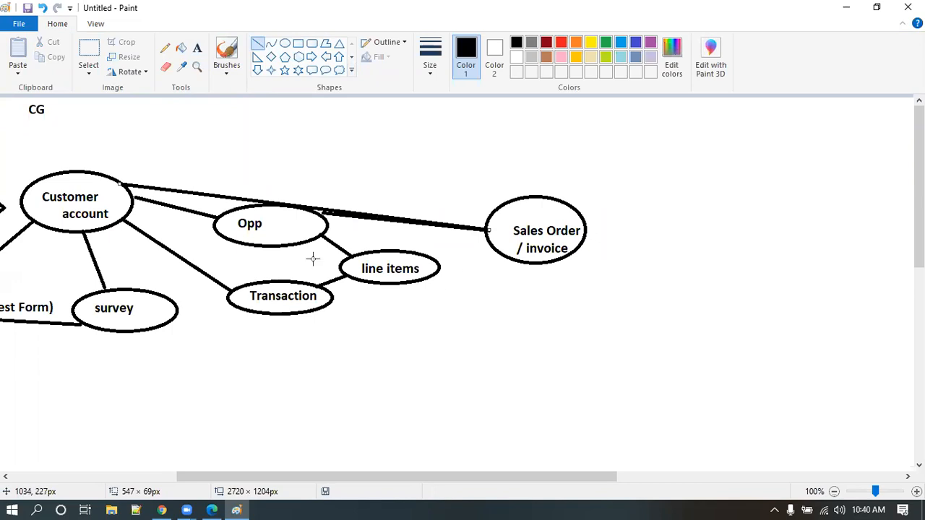
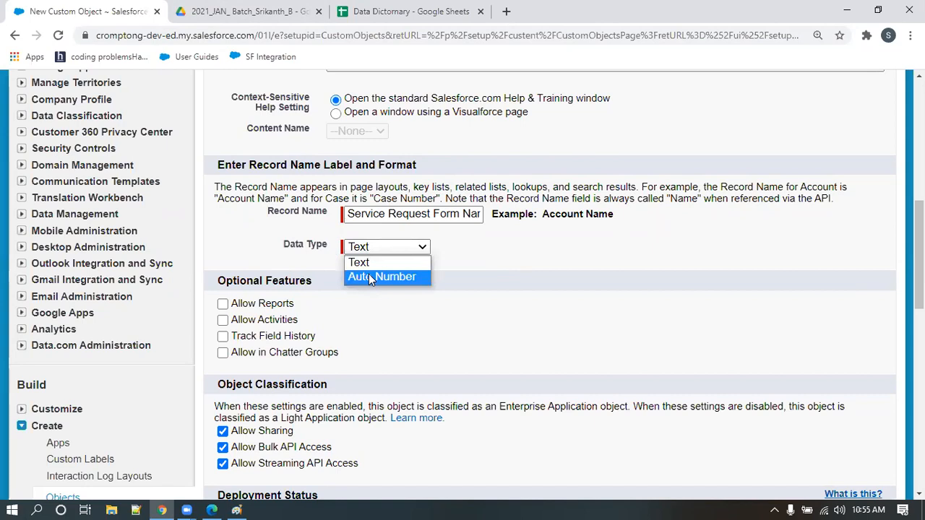
Step: Set the custom object's record name to Auto Number with display format SRF-{00000} and starting number 1
click(367, 282)
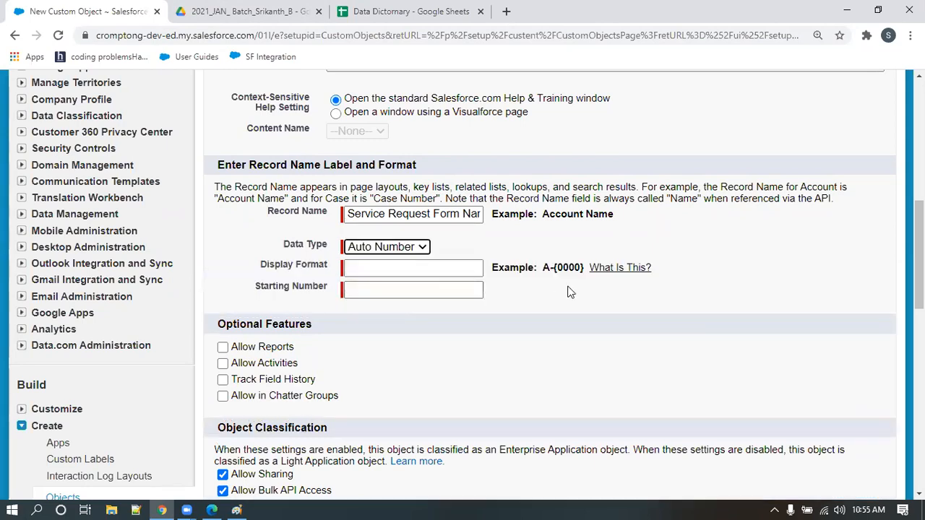
click(395, 270)
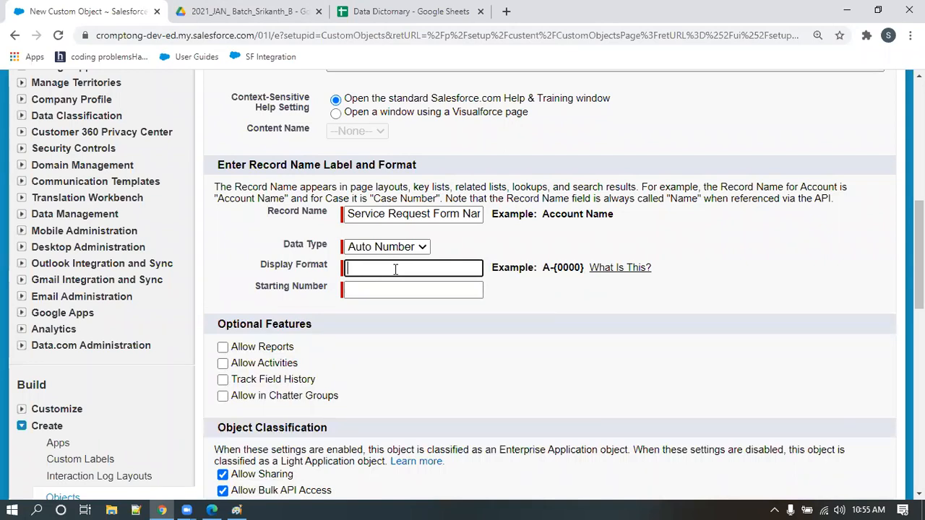
text(SRF-{})
key(Left)
text(00000)
click(396, 287)
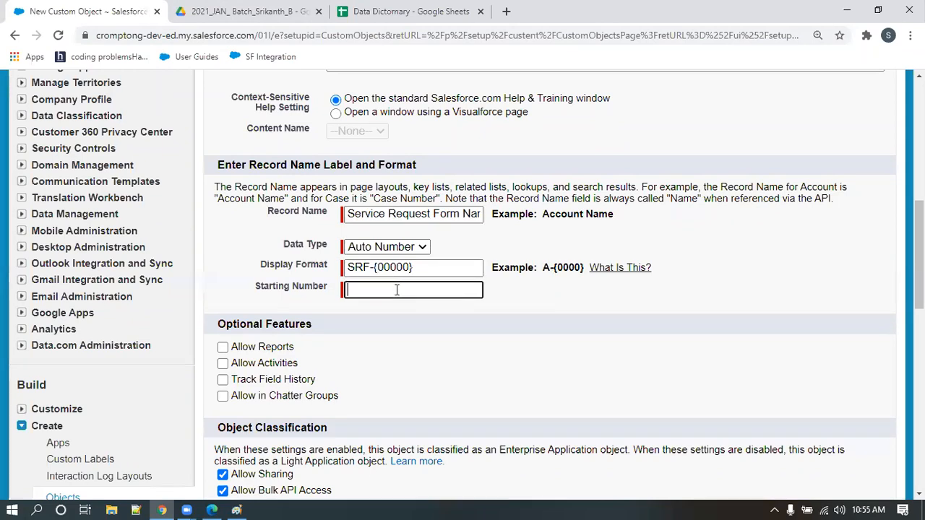
text(1)
click(485, 343)
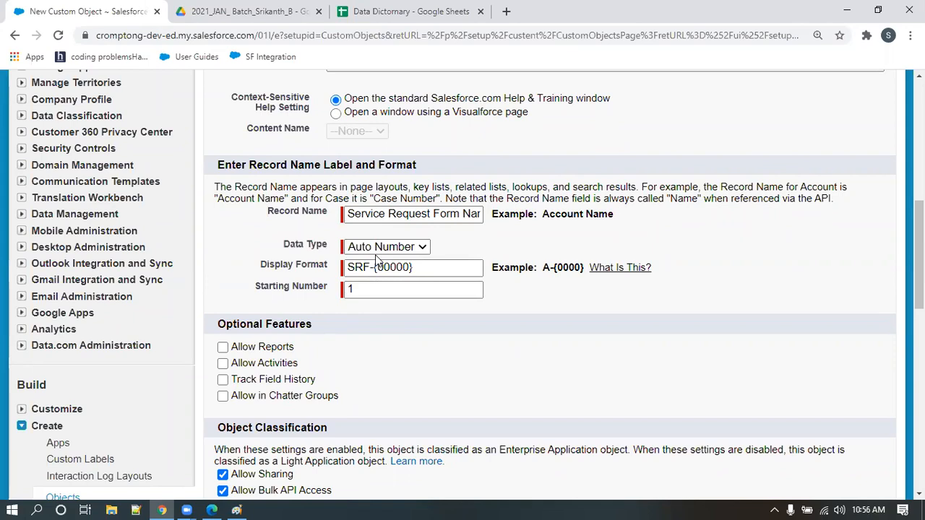
Step: Enable Allow Reports, Allow Activities, Track Field History and Allow in Chatter Groups for the custom object
scroll(337, 329, down, 2)
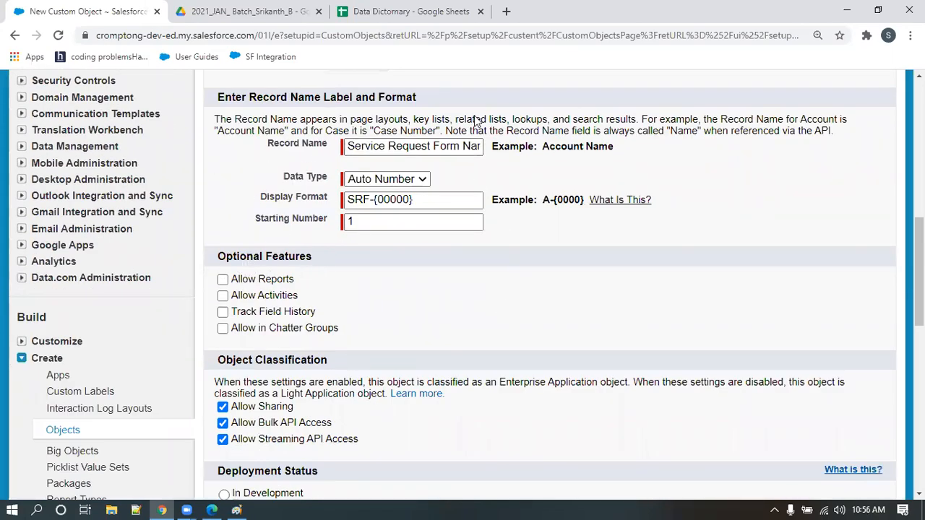
click(222, 279)
click(222, 295)
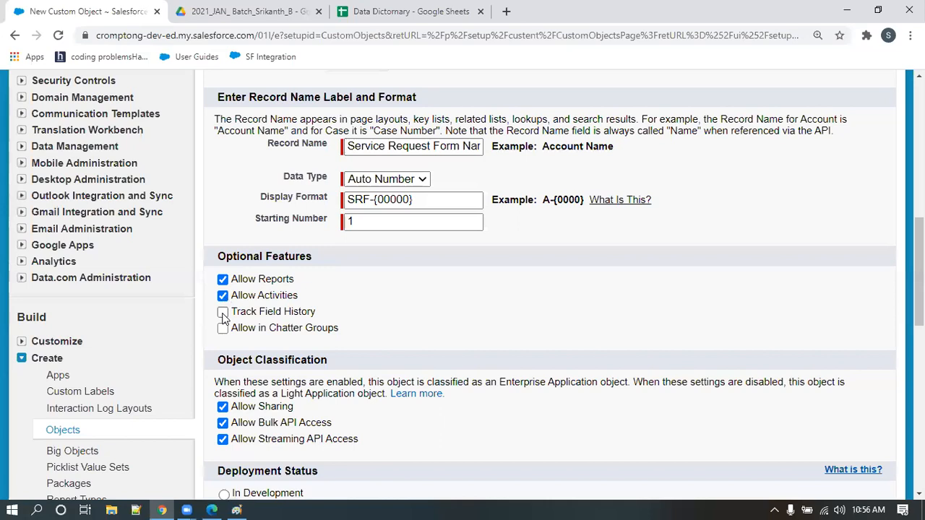
click(222, 315)
click(223, 328)
Step: Turn off Allow Streaming API Access, revisit the optional features, and turn streaming access back on
scroll(292, 326, down, 2)
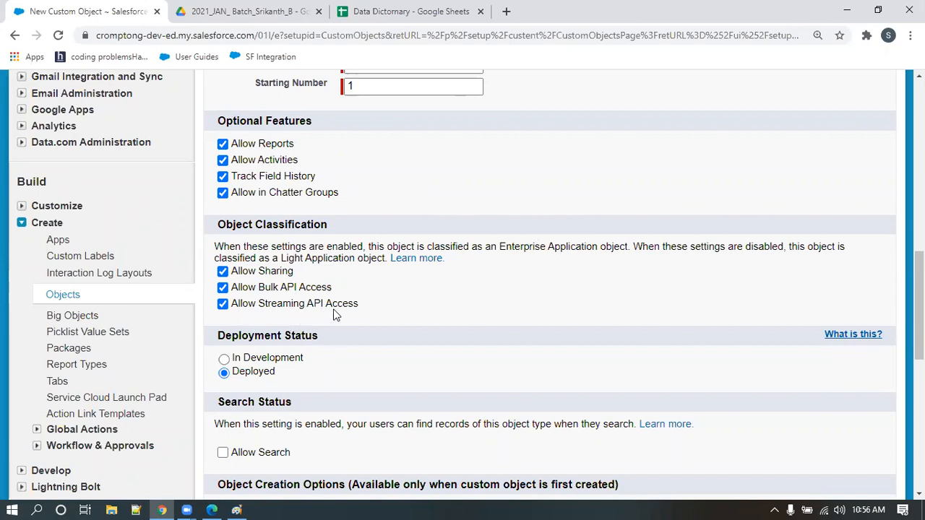
click(223, 304)
scroll(411, 319, up, 2)
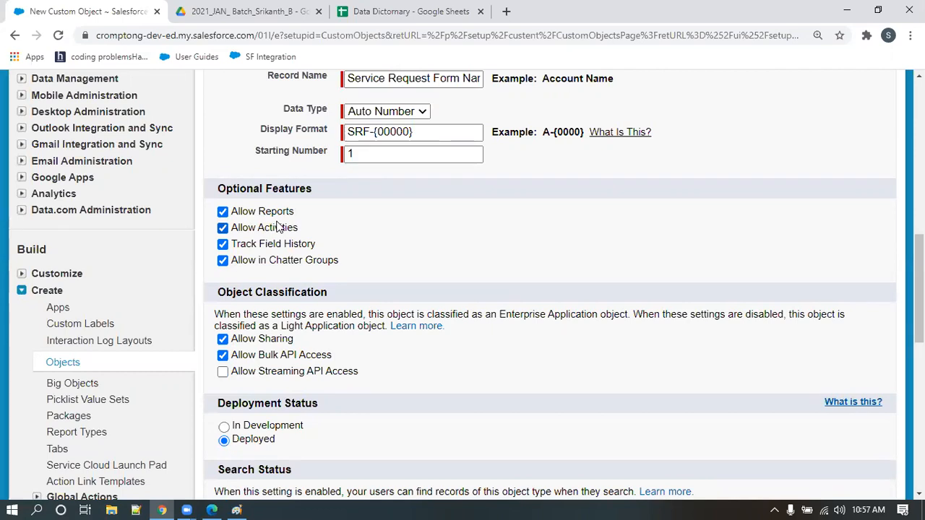
click(222, 212)
scroll(657, 271, down, 2)
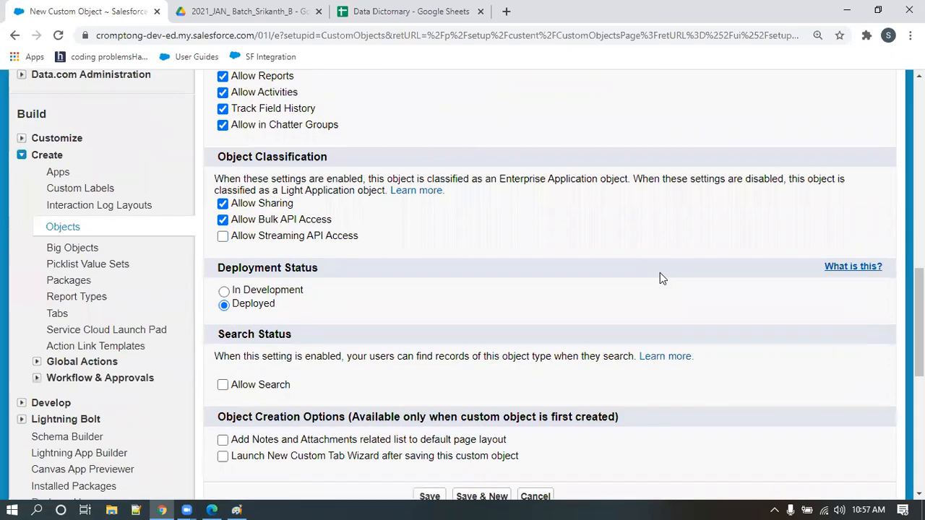
click(223, 236)
scroll(558, 259, down, 1)
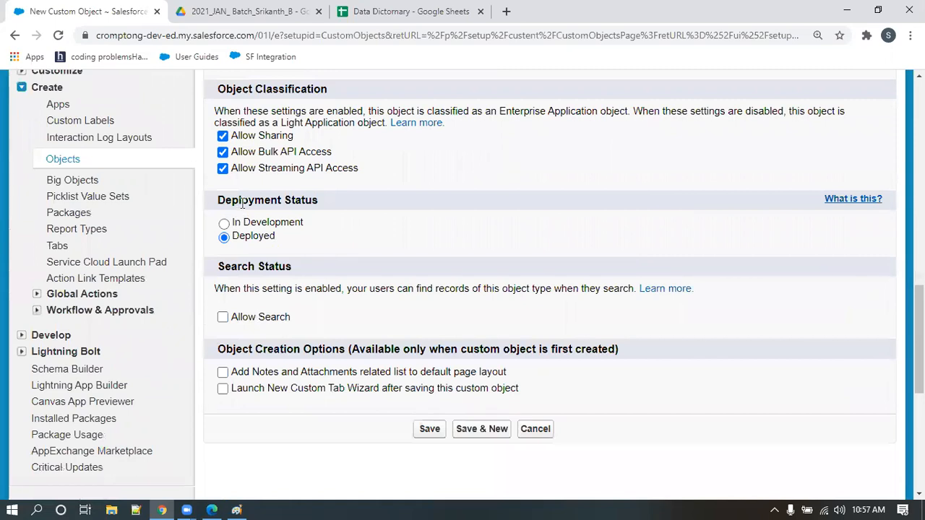
Step: Try the In Development deployment status and set it back to Deployed
drag(254, 202, 313, 204)
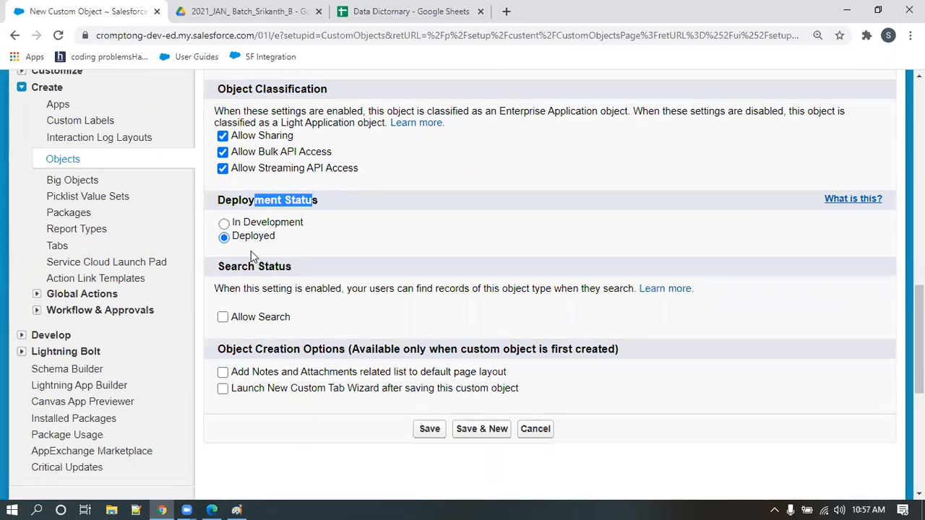
click(224, 224)
click(226, 237)
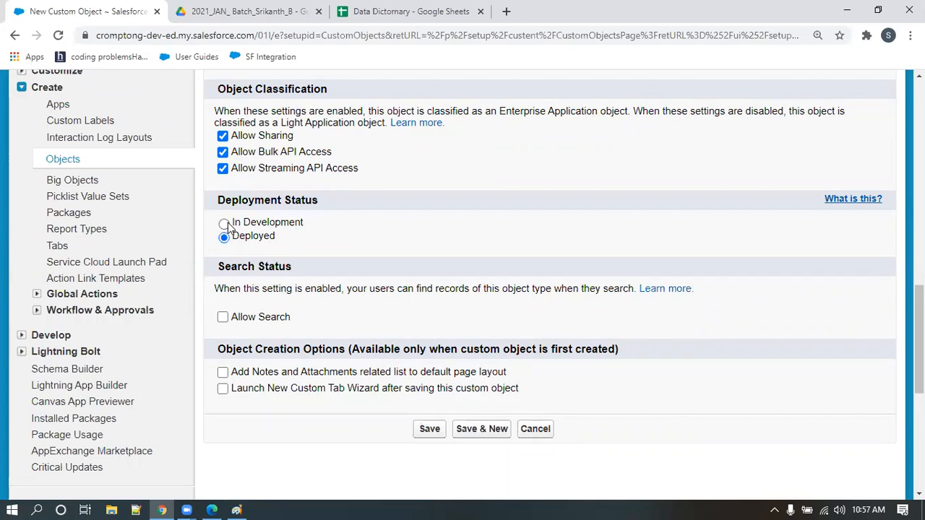
click(224, 224)
click(224, 237)
click(224, 224)
click(224, 239)
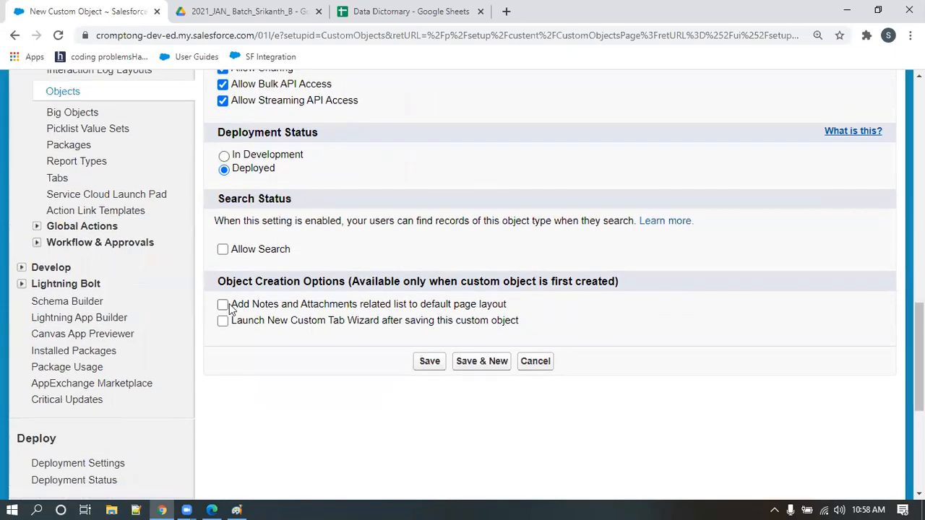
Step: Enable Allow Search for the custom object and review the whole object definition
click(224, 251)
scroll(426, 404, up, 5)
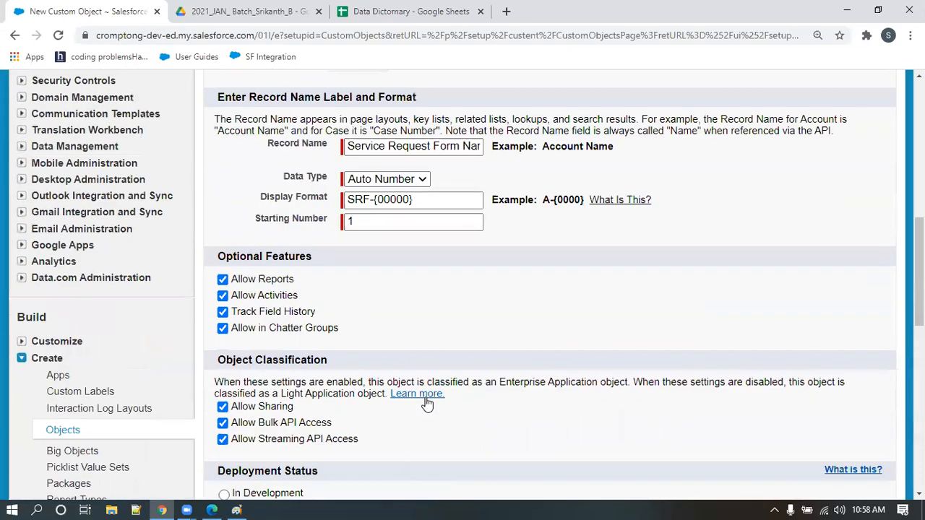
scroll(426, 404, up, 8)
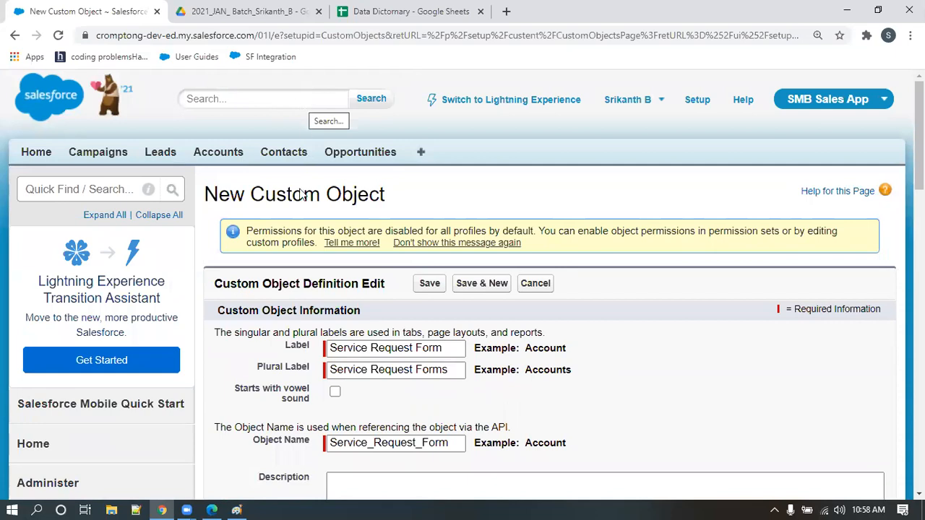
scroll(301, 194, down, 14)
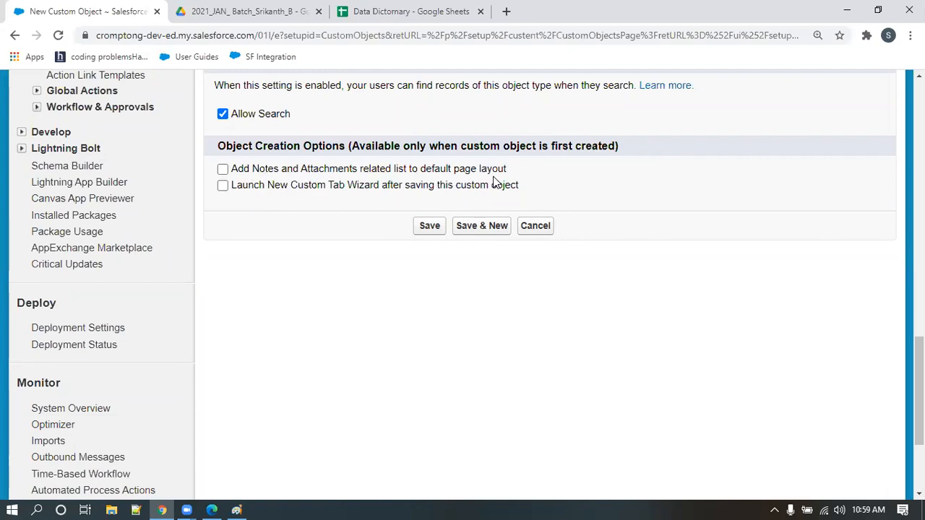
Step: Open the Accounts home page in a separate browser tab and switch to it
scroll(493, 181, up, 15)
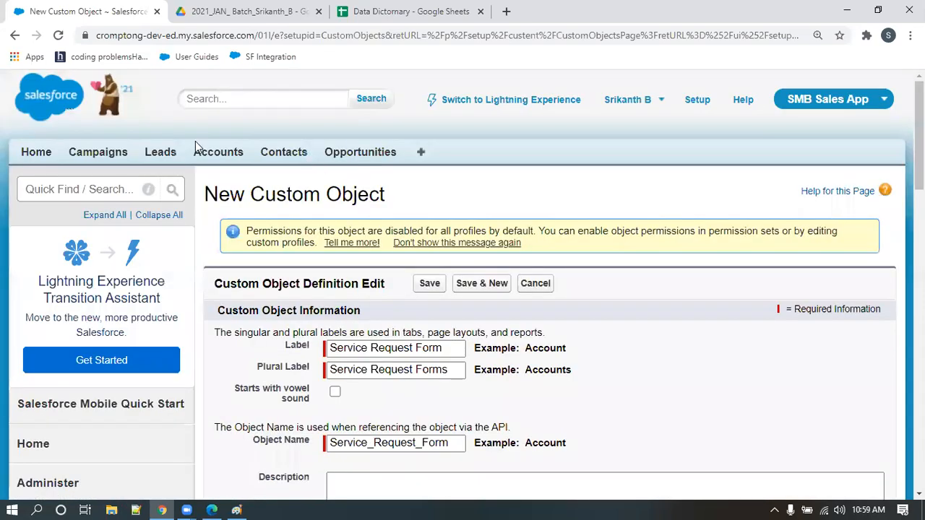
middle_click(205, 154)
click(238, 11)
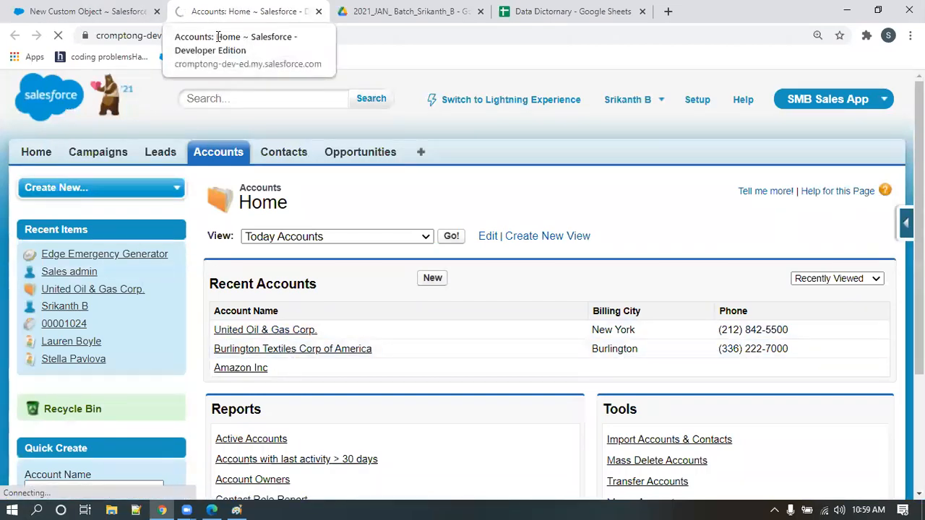
Step: Open the United Oil & Gas Corp. account and examine its Notes & Attachments related list
click(277, 330)
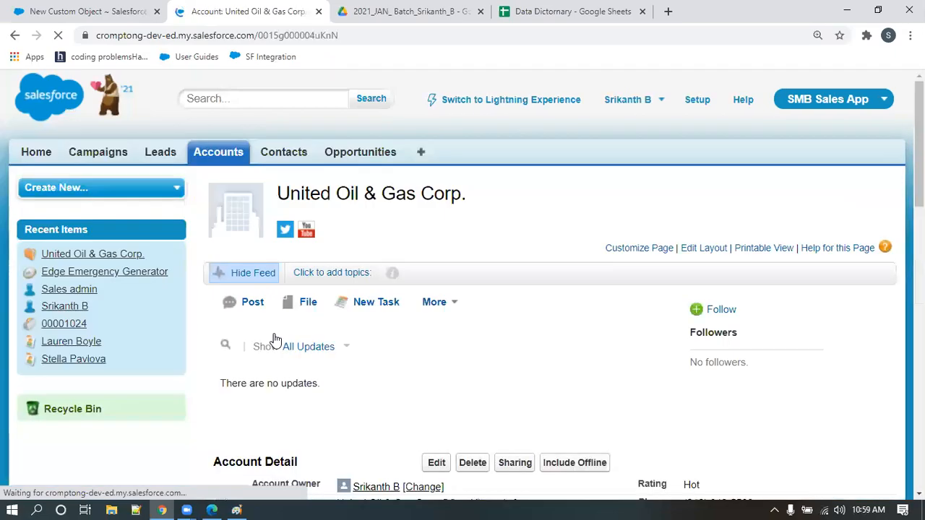
scroll(282, 338, down, 10)
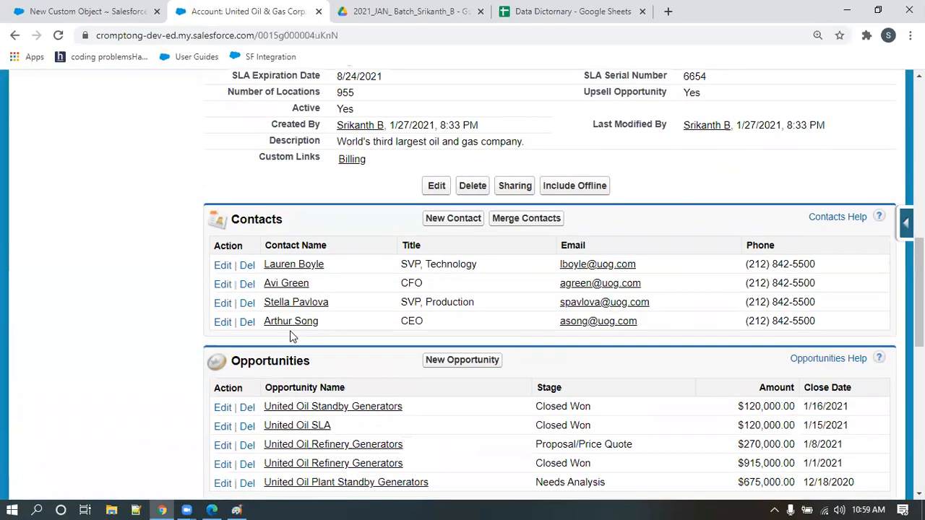
scroll(292, 335, down, 10)
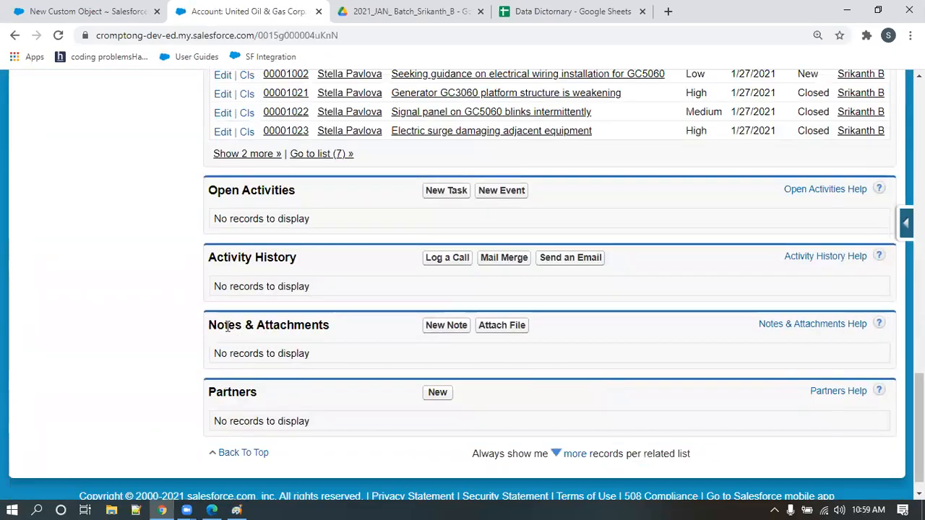
drag(207, 328, 338, 330)
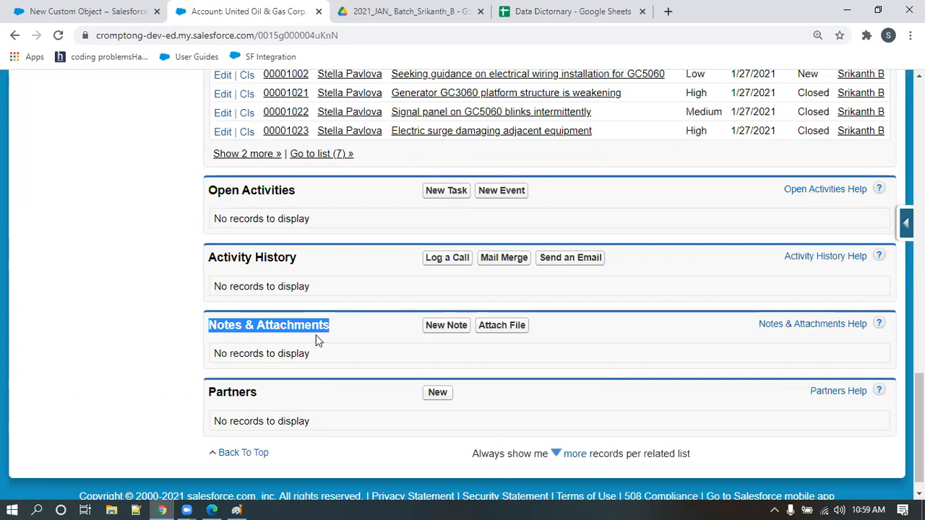
Step: Review the custom object's creation options against the account's Notes & Attachments list, and switch to the database drawing in Paint
key(ctrl+Page_Up)
scroll(228, 385, down, 10)
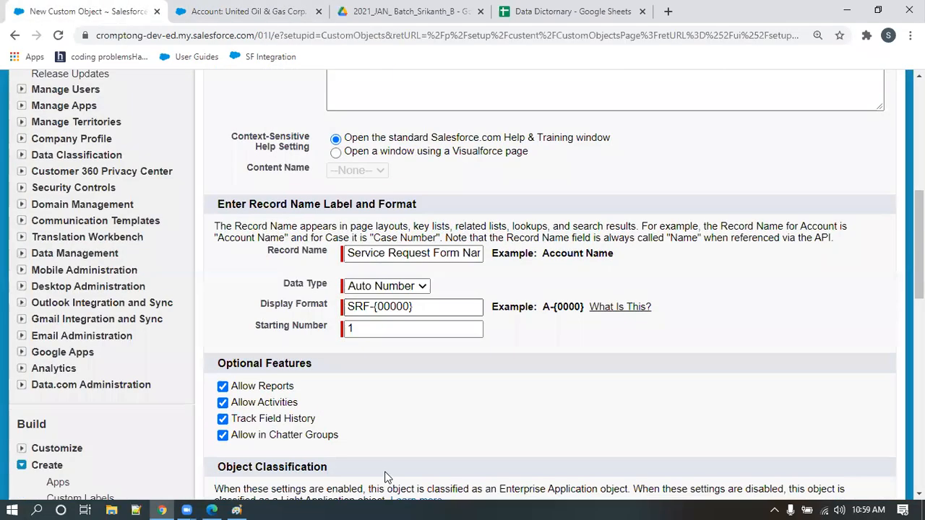
scroll(216, 372, down, 5)
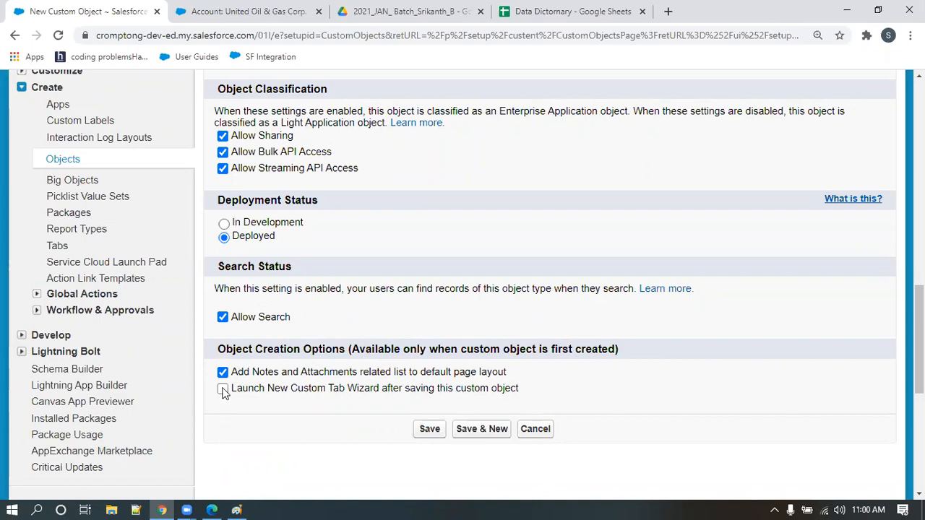
click(248, 9)
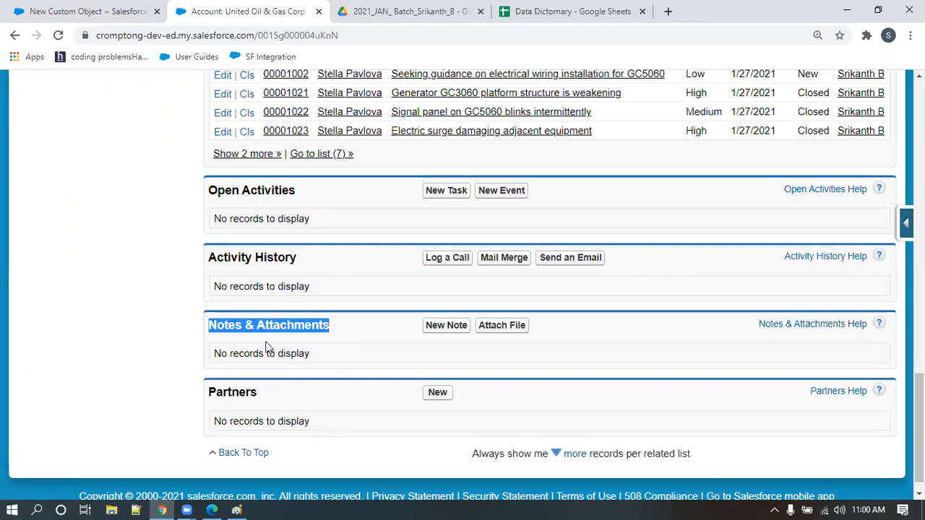
click(105, 11)
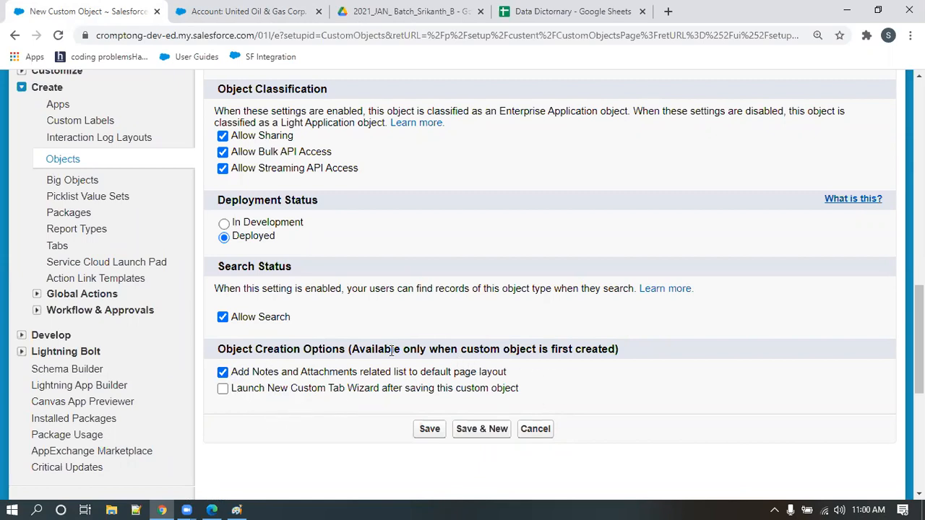
drag(481, 349, 500, 349)
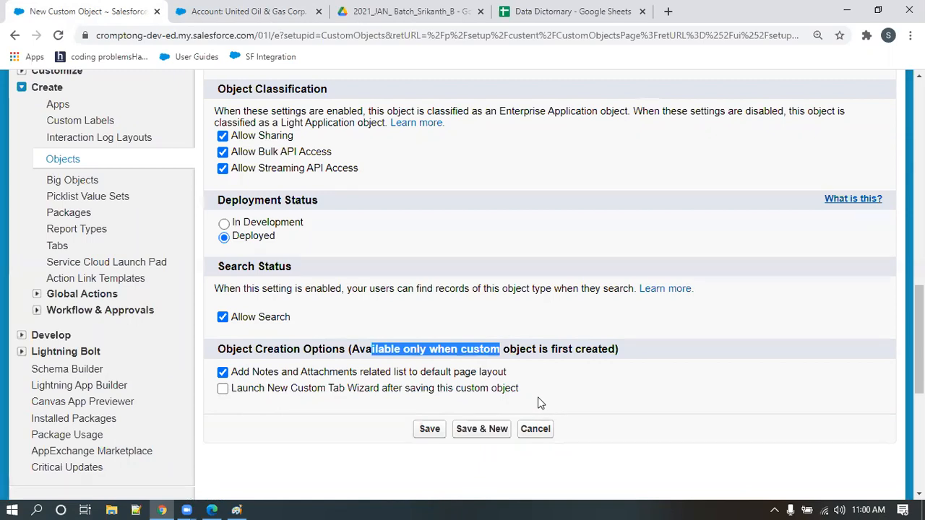
click(237, 510)
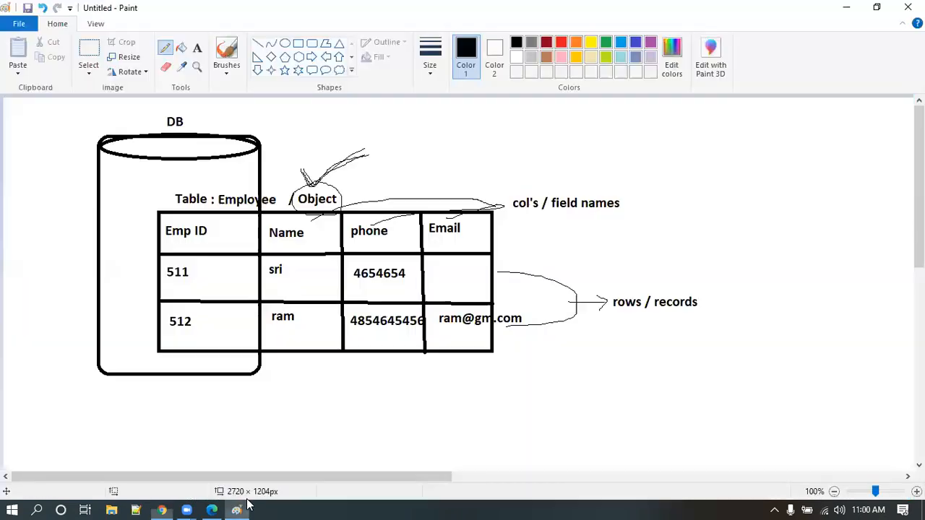
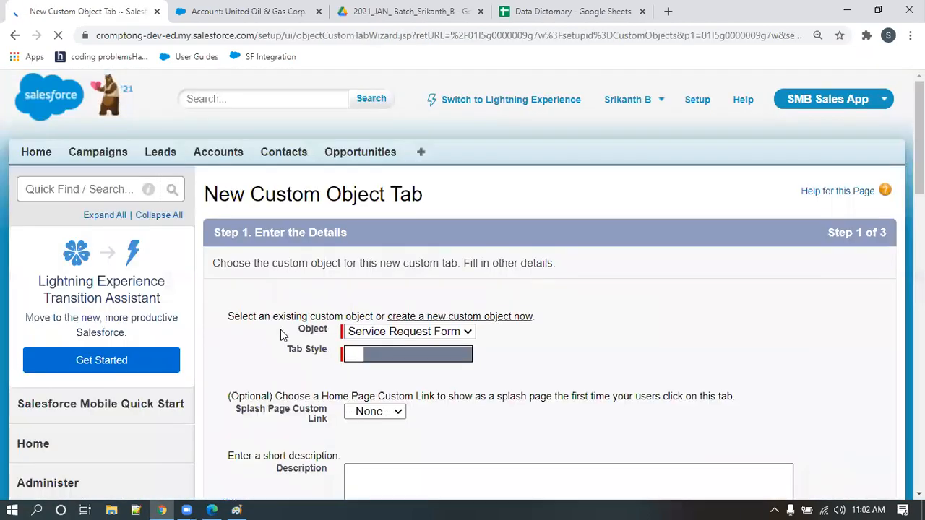
Step: Examine the New Custom Object Tab details and compare the tab styles of the Accounts, Contacts and Opportunities pages
scroll(280, 329, down, 1)
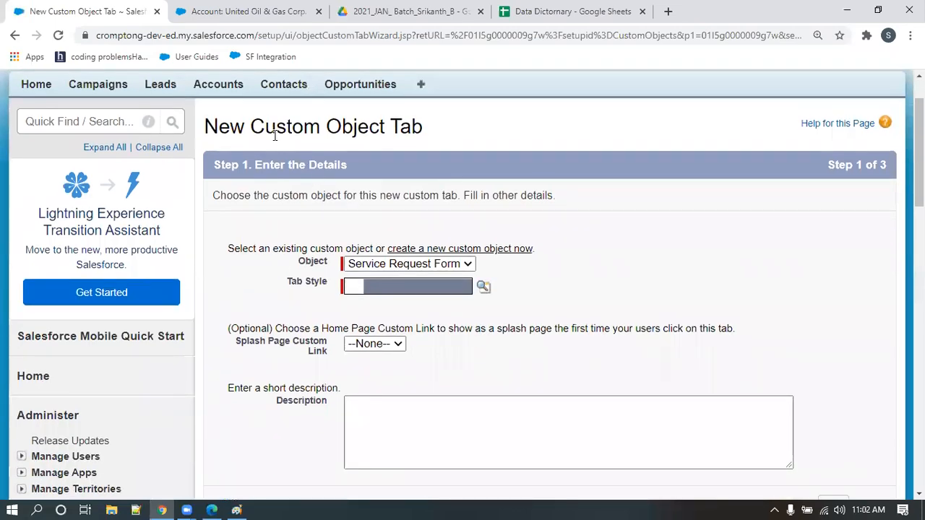
drag(262, 126, 496, 132)
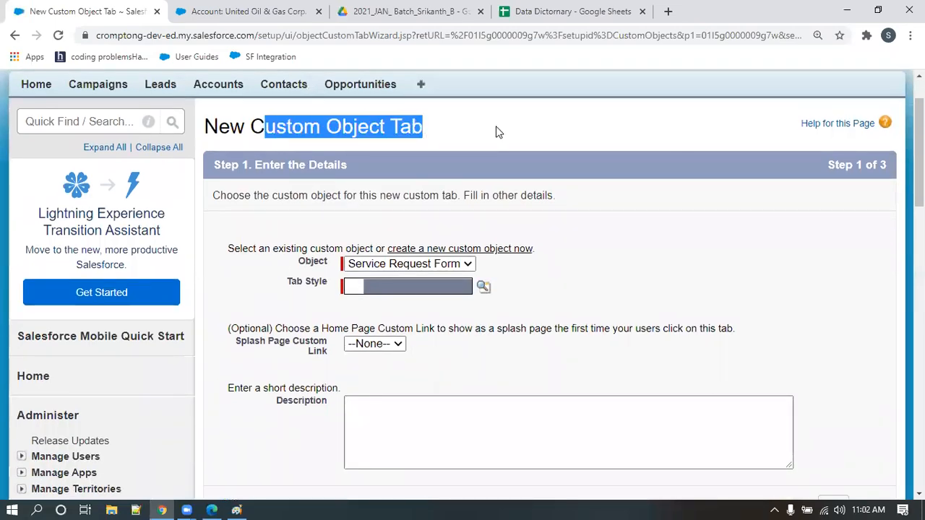
click(483, 288)
click(241, 11)
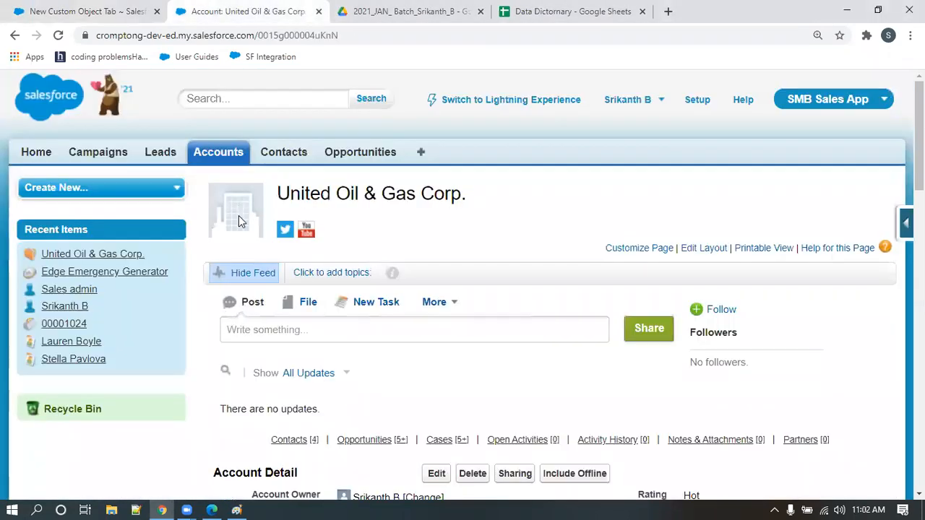
click(292, 160)
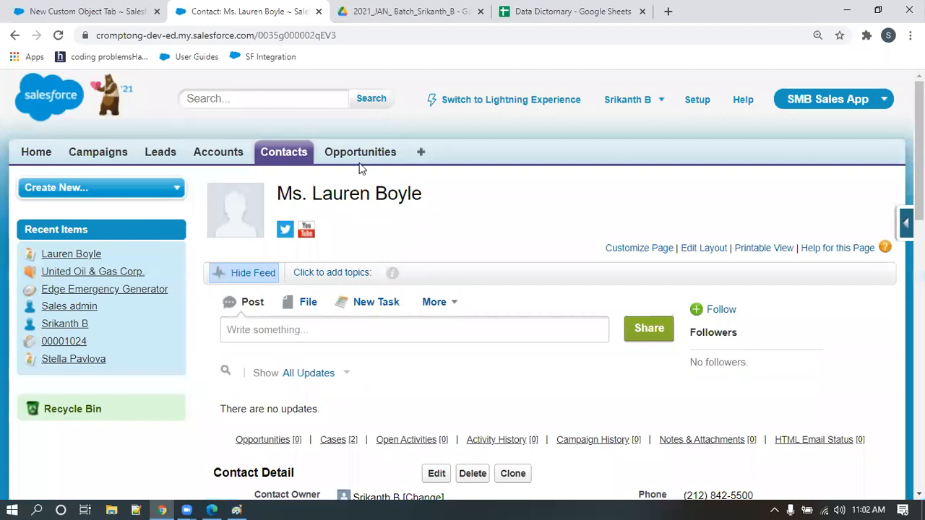
click(360, 153)
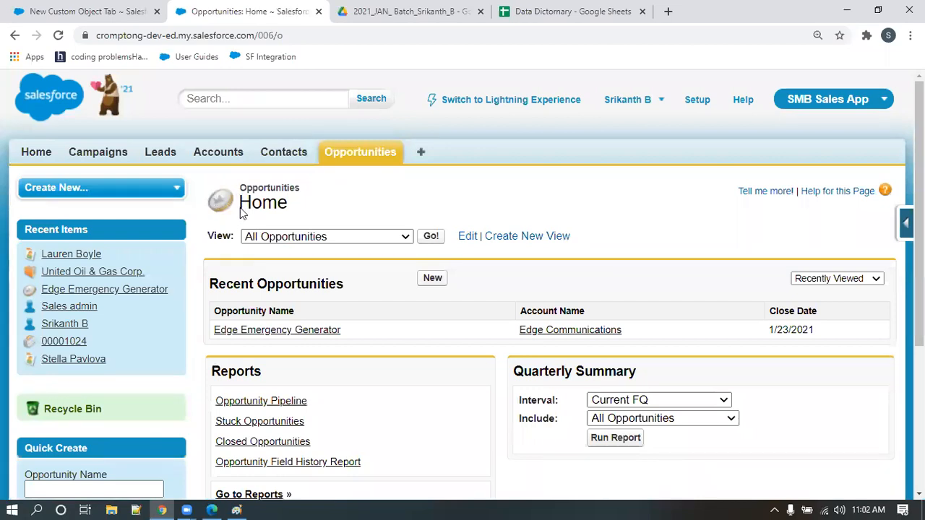
Step: Give the Service Request Form tab the Building style, without a splash page link, and continue to the profile settings
click(89, 11)
click(484, 288)
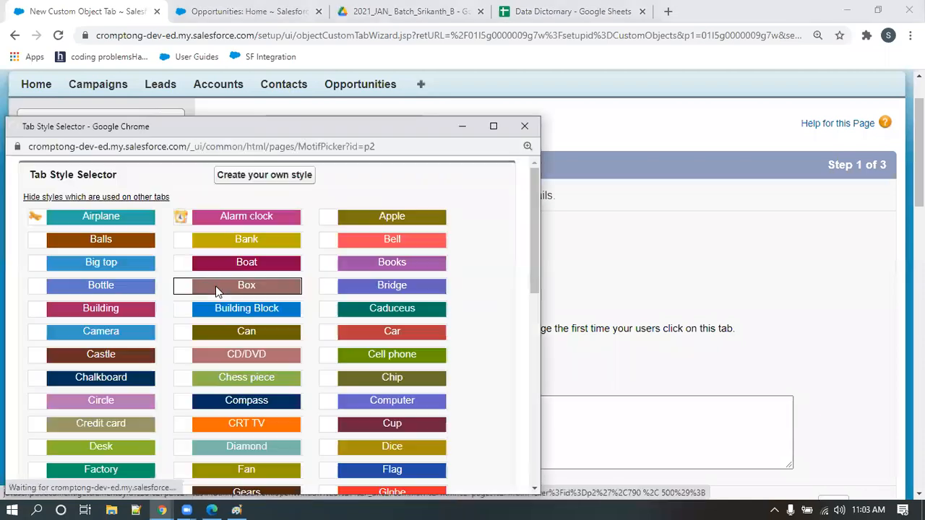
click(94, 314)
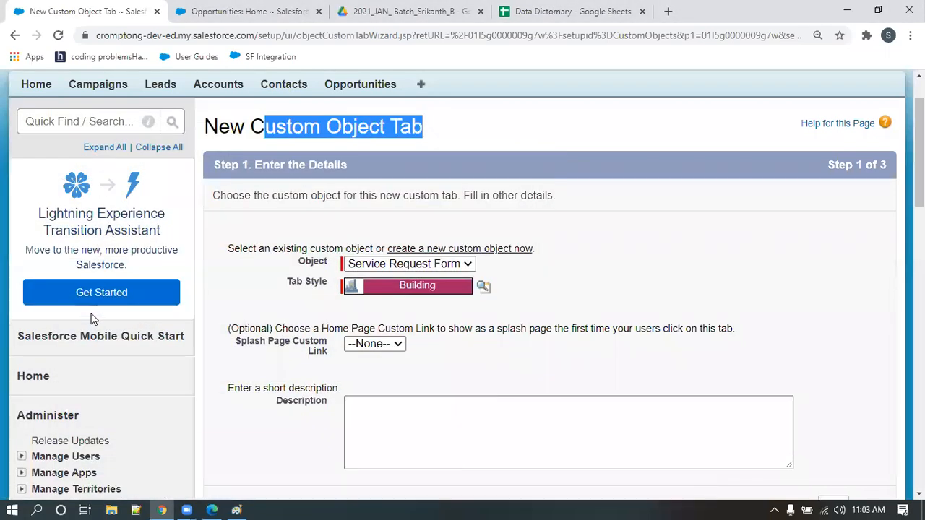
scroll(345, 383, down, 3)
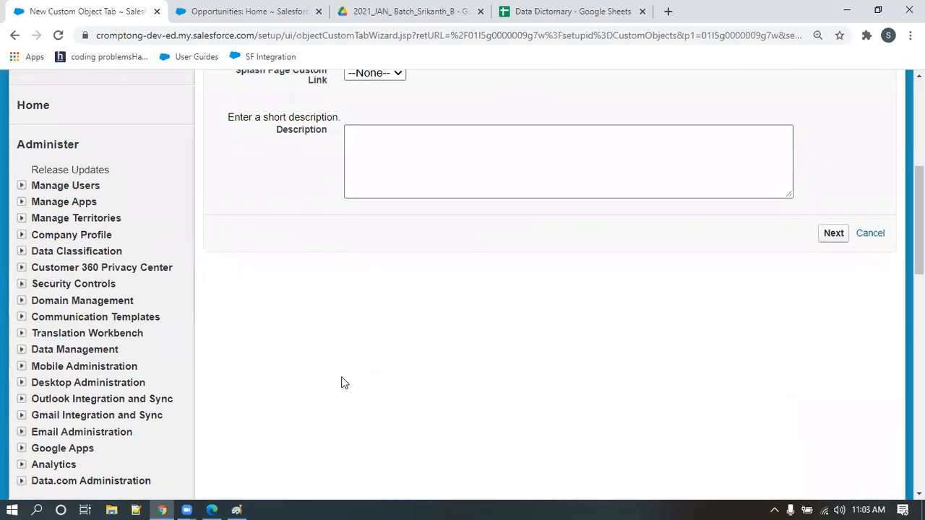
scroll(388, 235, up, 2)
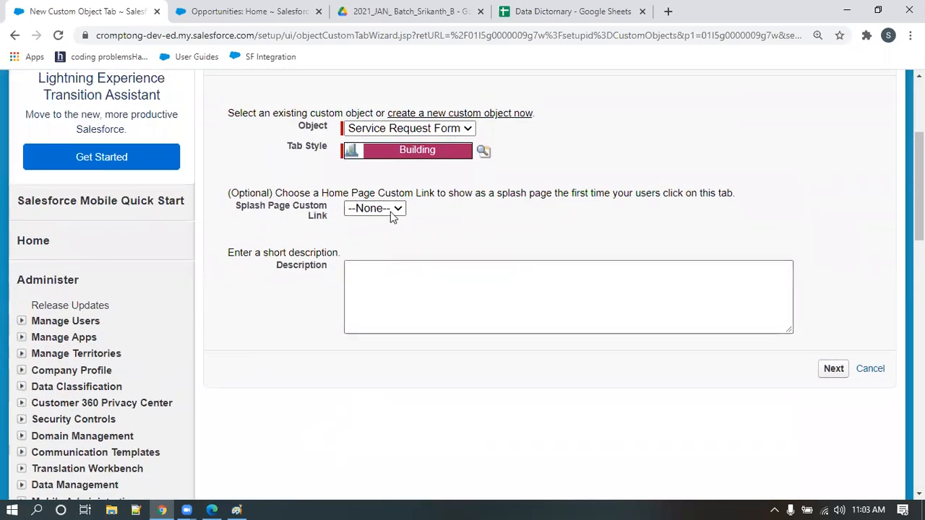
click(833, 370)
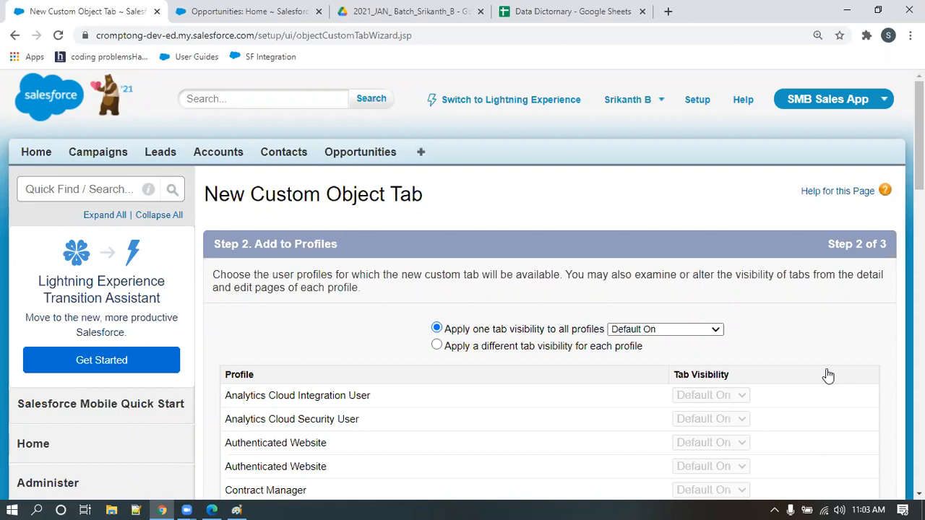
Step: Examine the Add to Profiles list and its tab visibility settings, including the Sales Admin and System Administrator profiles
scroll(551, 239, down, 1)
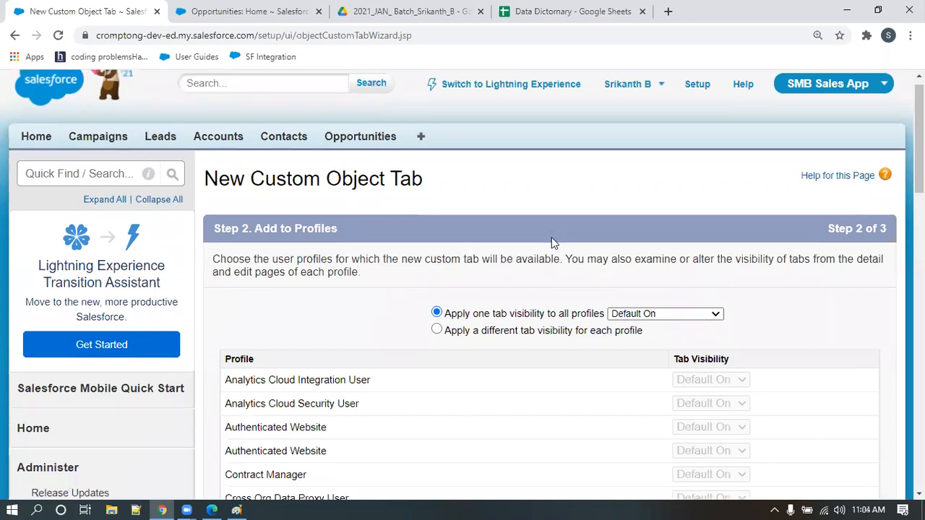
scroll(540, 234, up, 1)
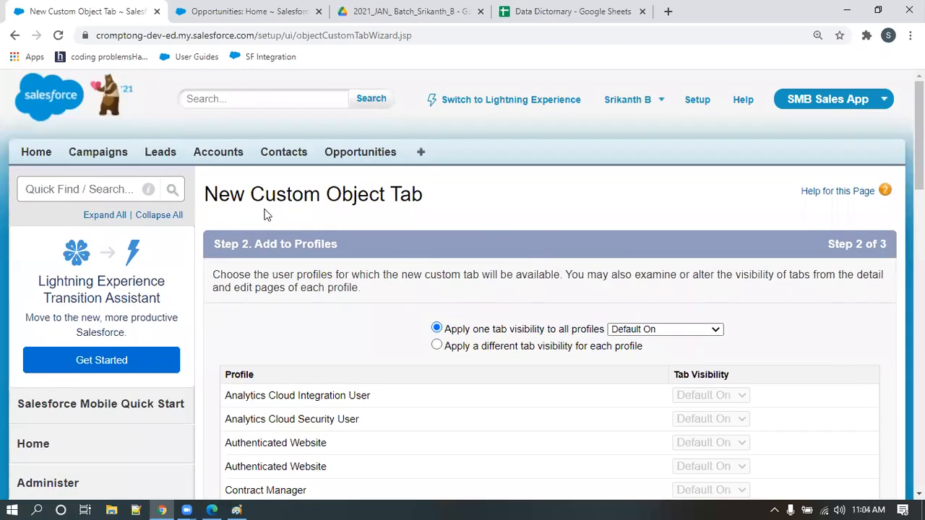
drag(263, 198, 423, 224)
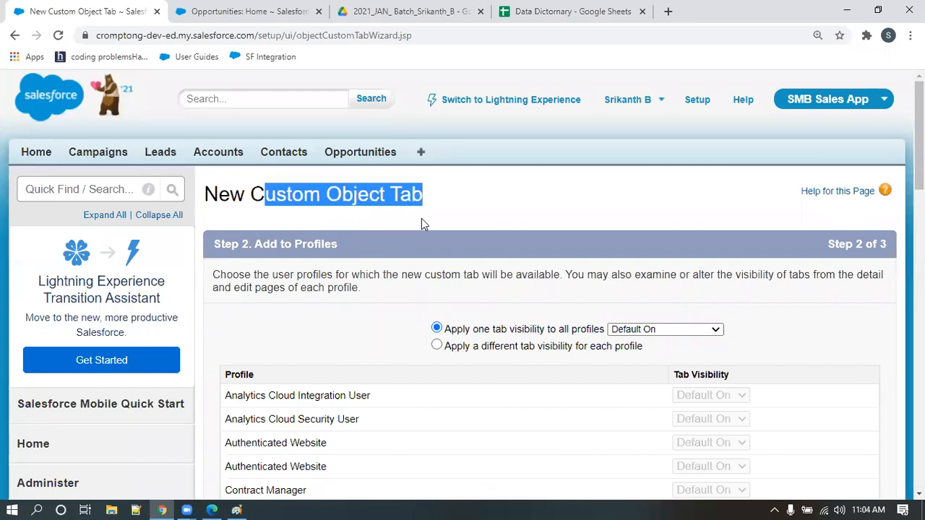
scroll(224, 184, down, 3)
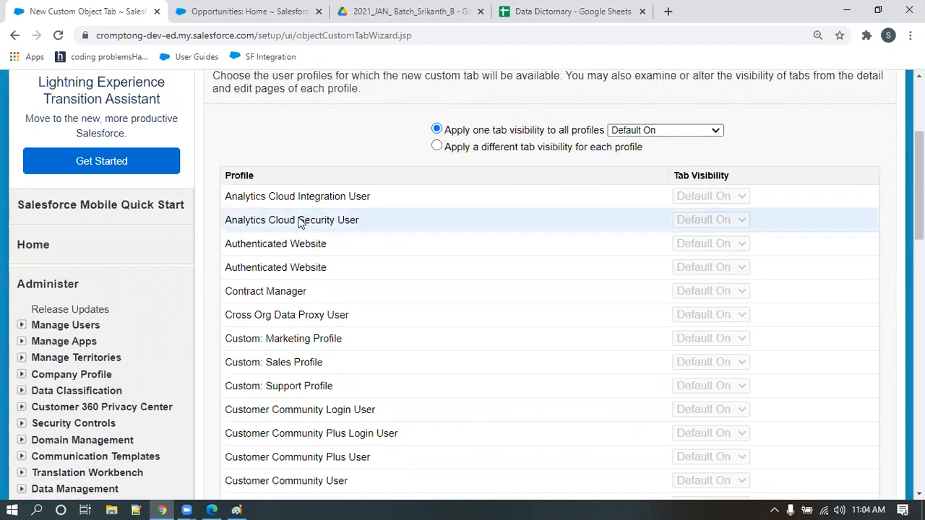
scroll(299, 219, up, 2)
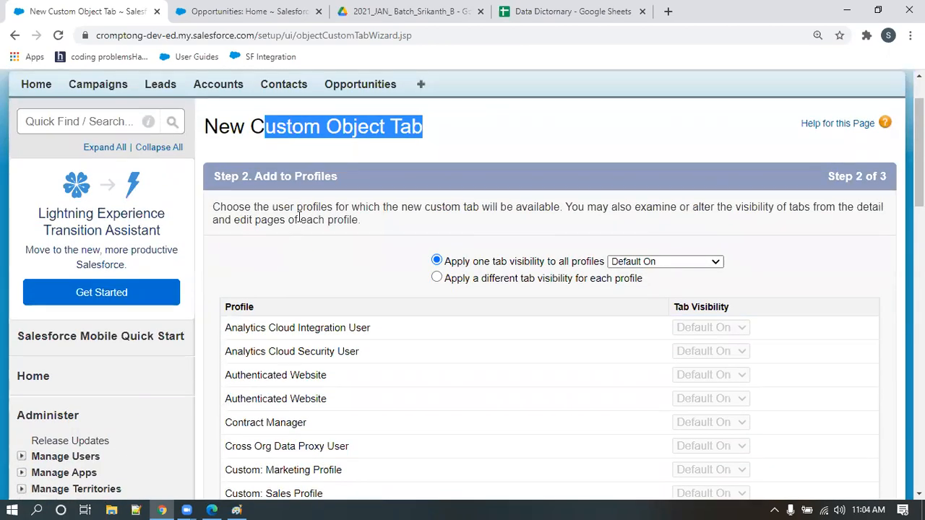
scroll(412, 409, down, 4)
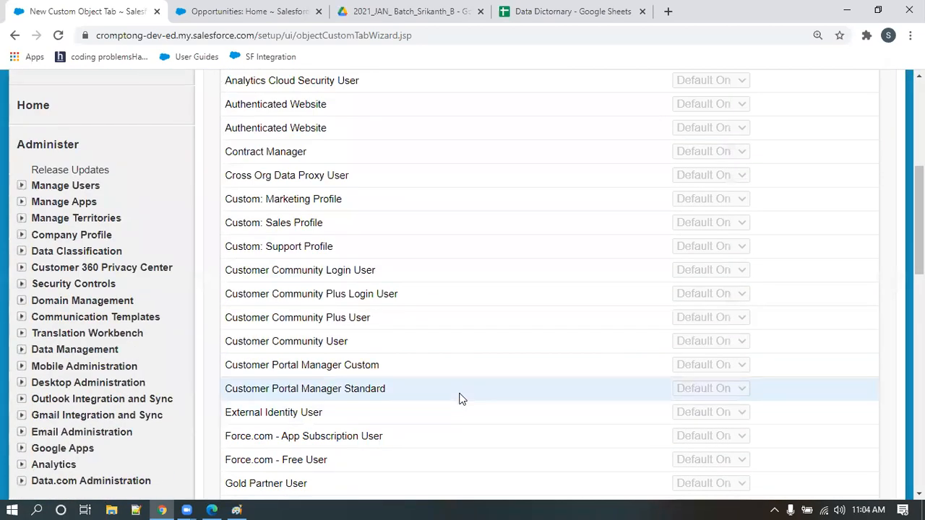
scroll(256, 325, down, 3)
scroll(265, 354, down, 4)
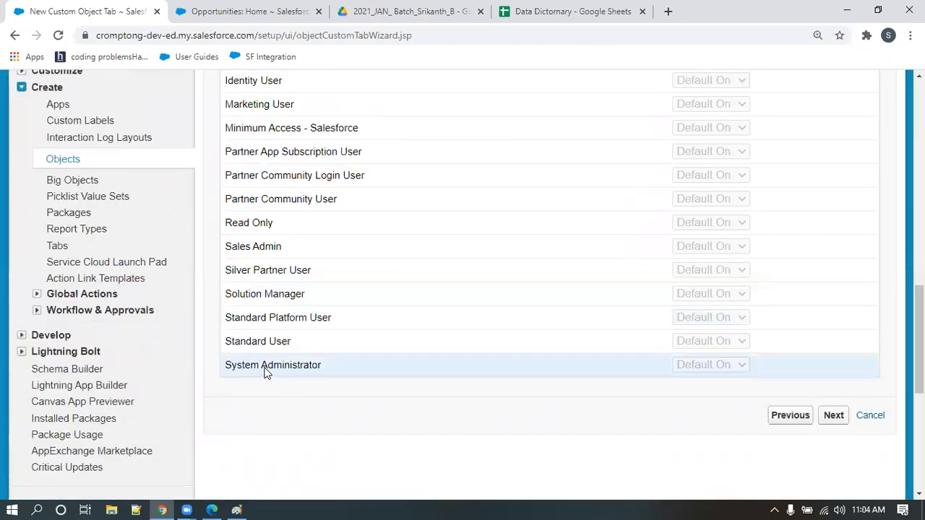
drag(231, 248, 293, 248)
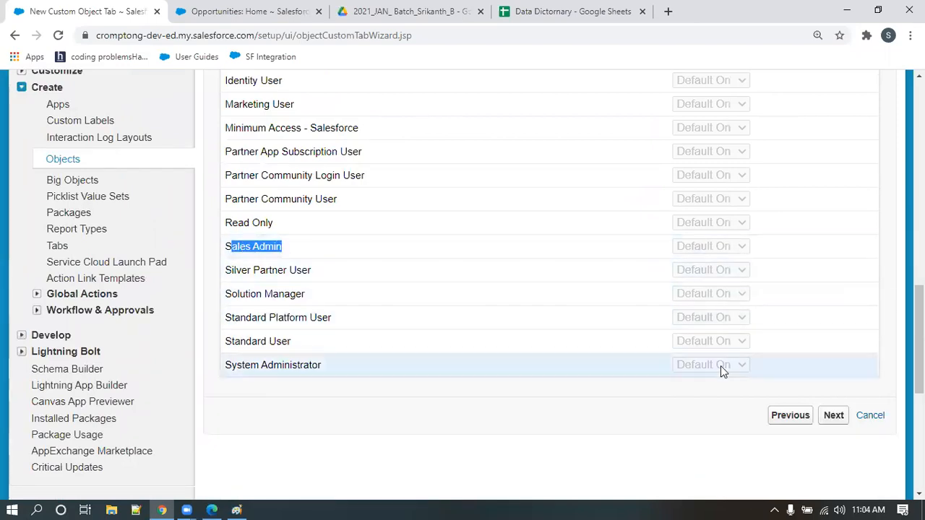
scroll(722, 369, up, 5)
scroll(650, 138, up, 4)
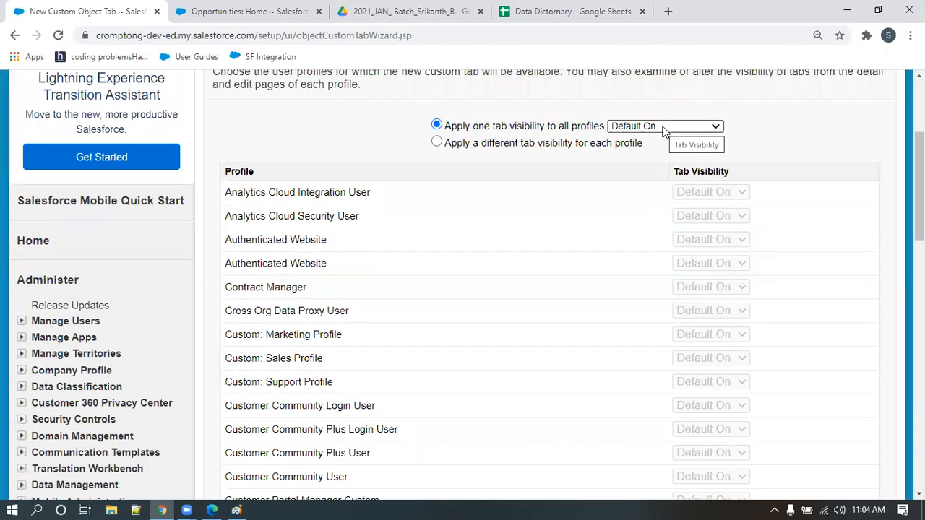
Step: Try a different tab visibility for each profile, return to one visibility for all profiles, and review the profile list
click(536, 151)
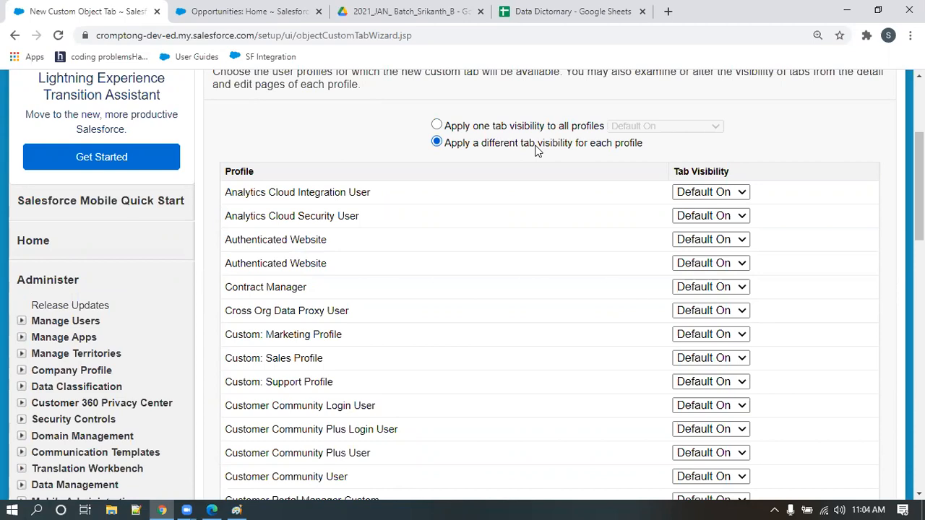
click(513, 130)
scroll(619, 257, down, 3)
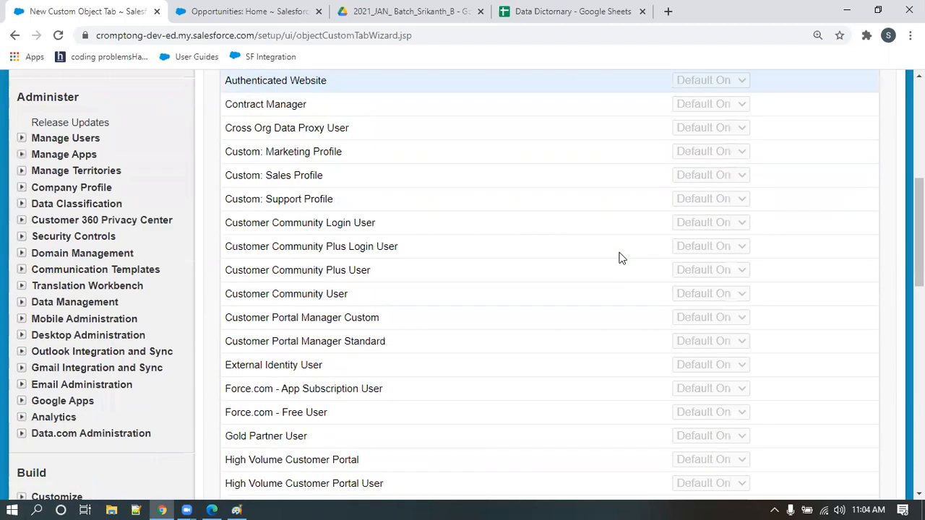
scroll(619, 258, down, 8)
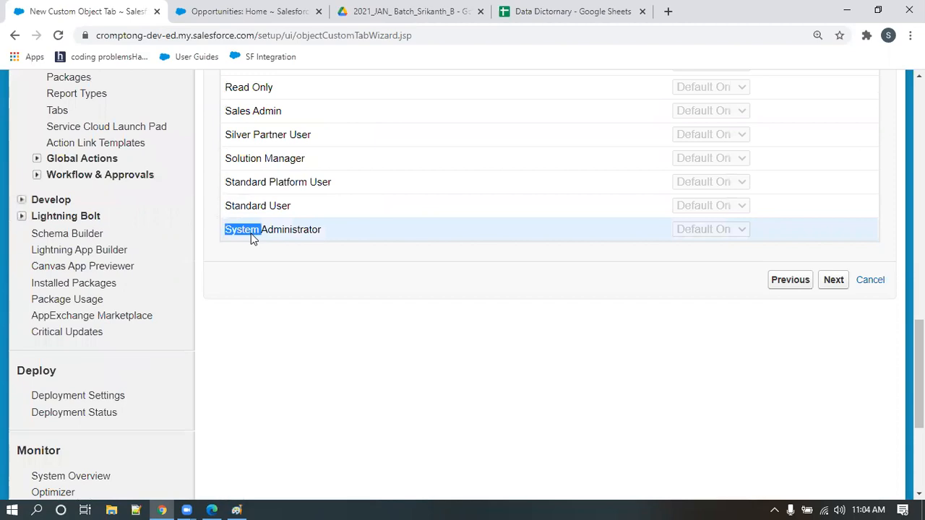
double_click(237, 112)
scroll(304, 303, up, 6)
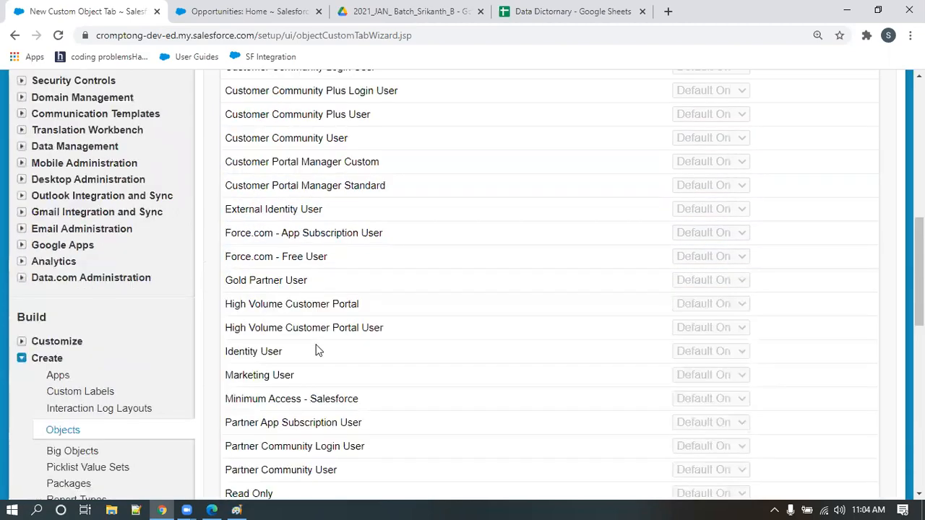
scroll(316, 351, up, 7)
scroll(687, 407, down, 4)
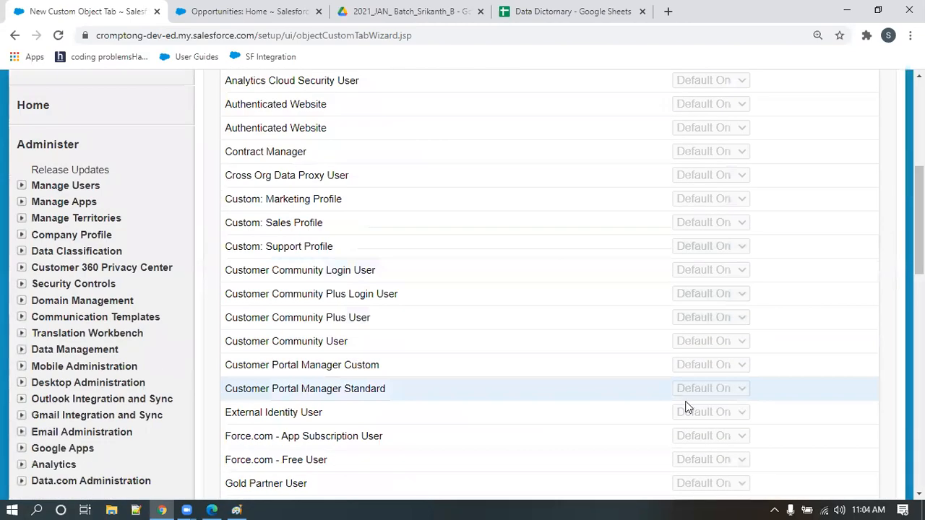
Step: Keep the single tab visibility for all profiles, continue to the custom app settings, and review the app list against the Paint diagram
scroll(739, 424, down, 5)
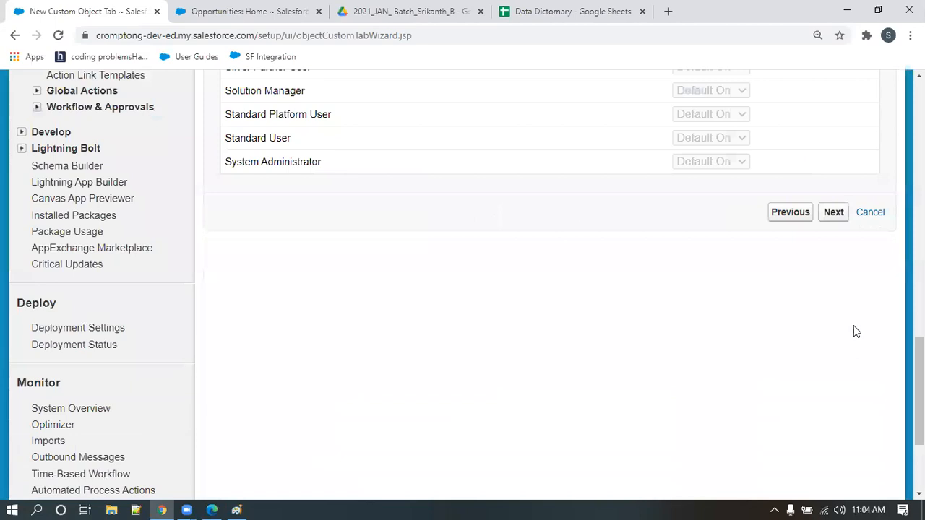
click(832, 212)
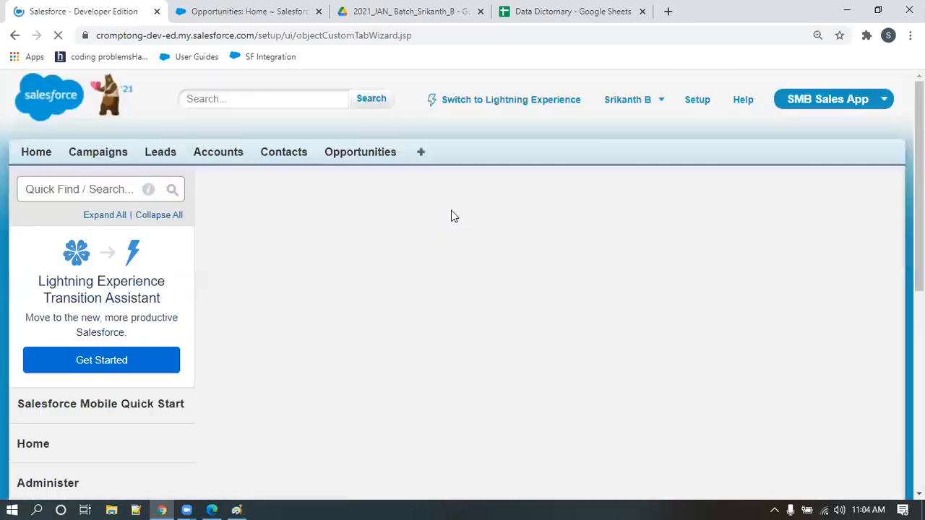
scroll(469, 310, down, 1)
scroll(470, 310, down, 2)
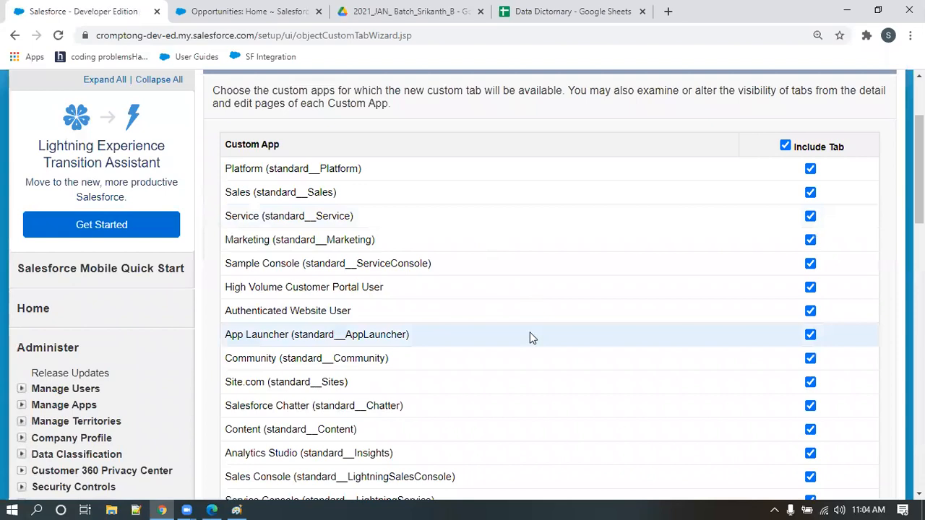
scroll(289, 289, up, 3)
double_click(269, 279)
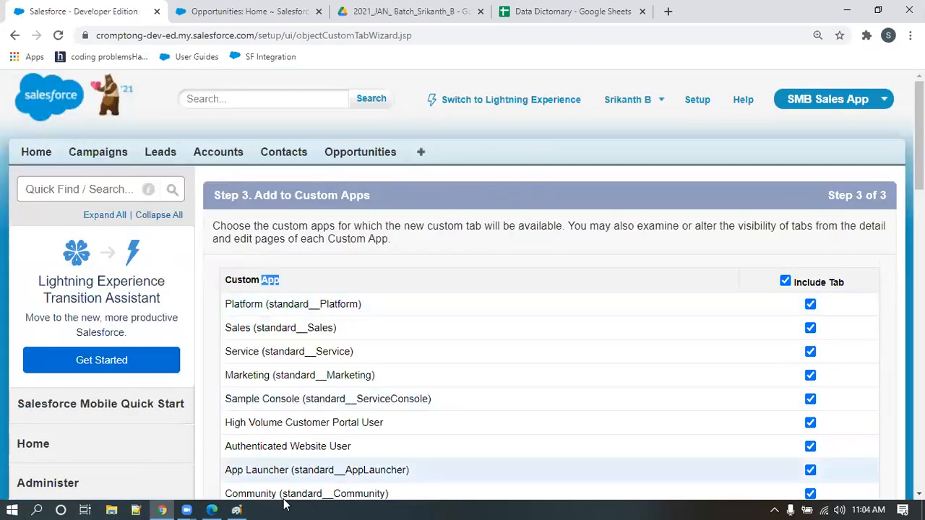
click(236, 510)
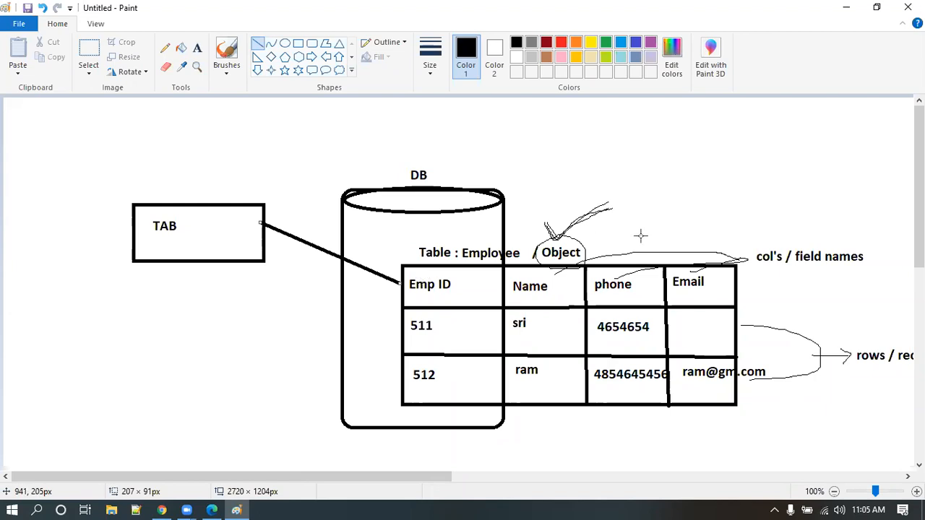
key(alt+Tab)
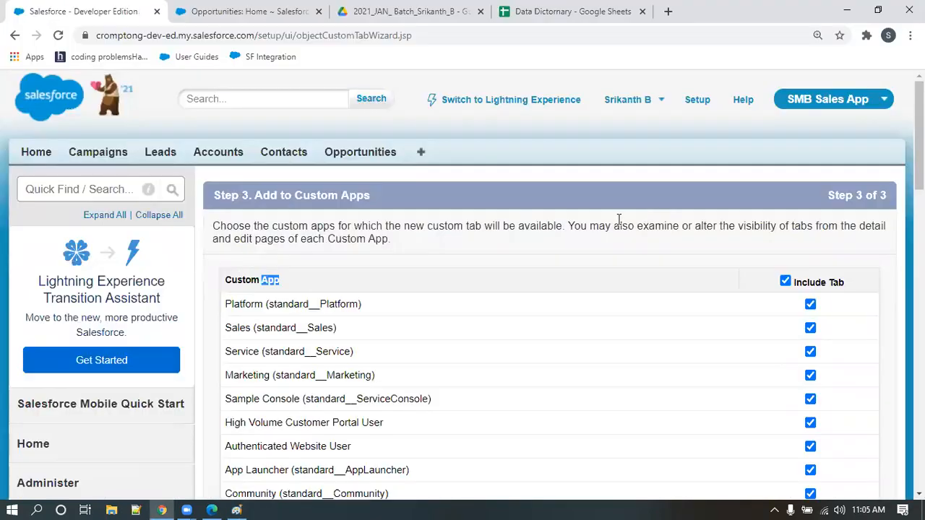
Step: Exclude the tab from all apps, include it only in both SMB Sales App entries and SMB Retail App, and save it
click(784, 281)
scroll(726, 347, down, 5)
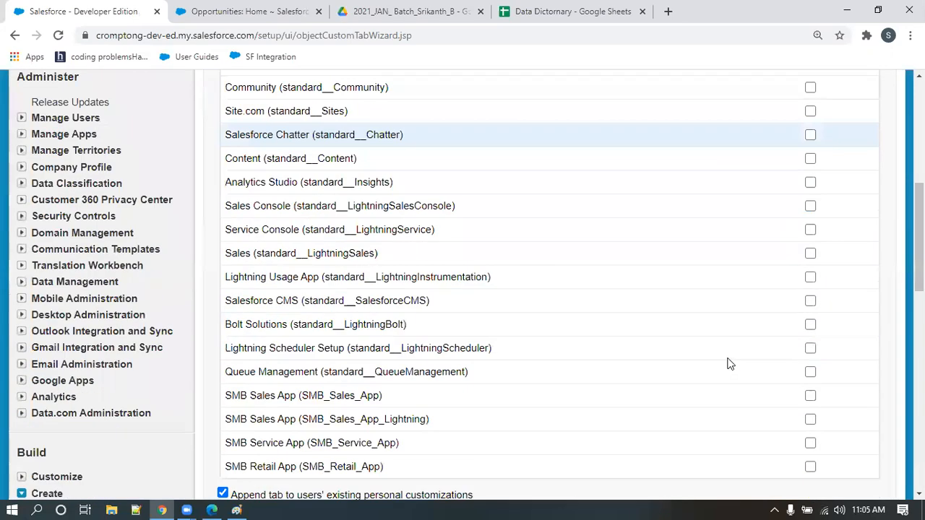
scroll(474, 282, down, 3)
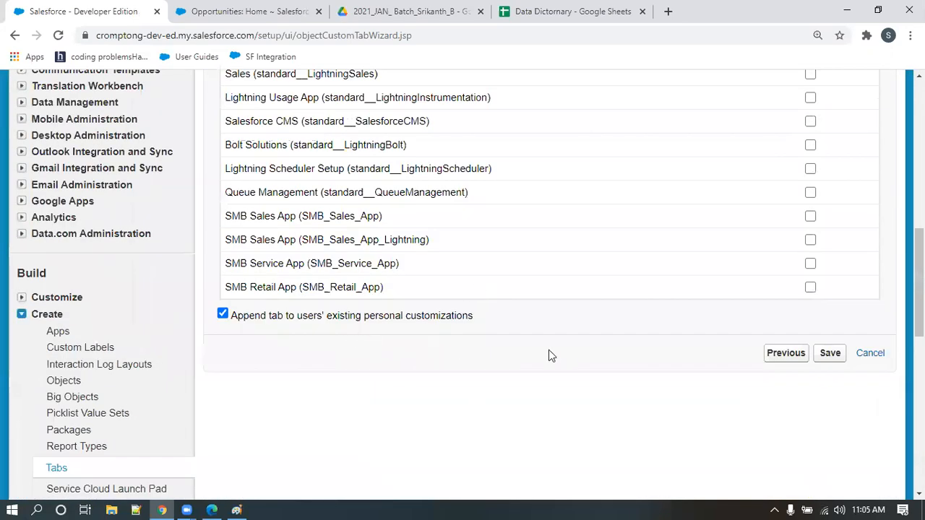
scroll(809, 329, up, 1)
click(810, 331)
click(810, 307)
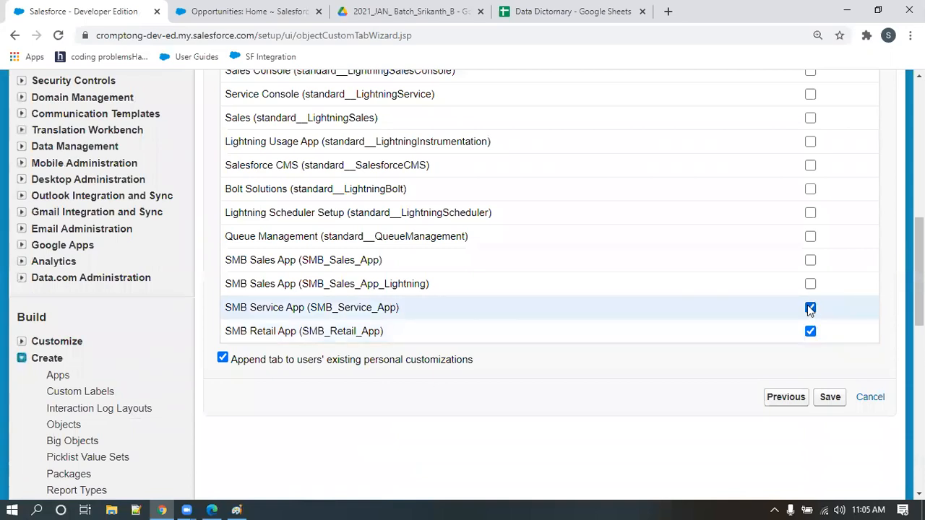
click(810, 308)
click(810, 284)
click(810, 261)
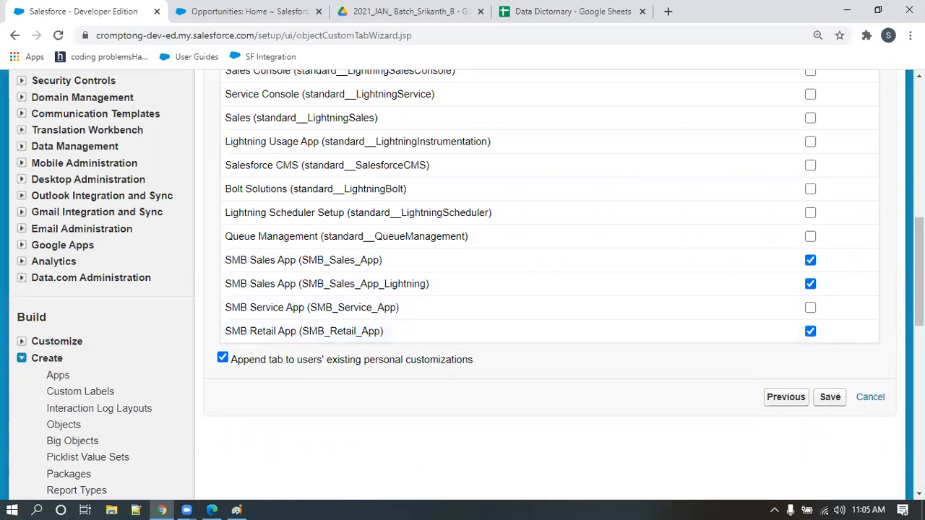
click(831, 398)
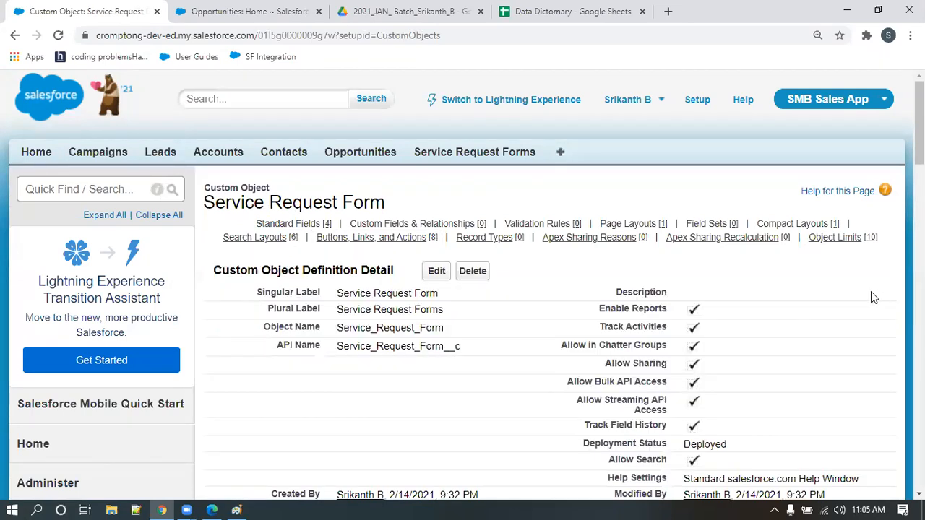
Step: Examine the Service Request Form object's definition details, including its API name, and its standard fields
scroll(586, 345, down, 2)
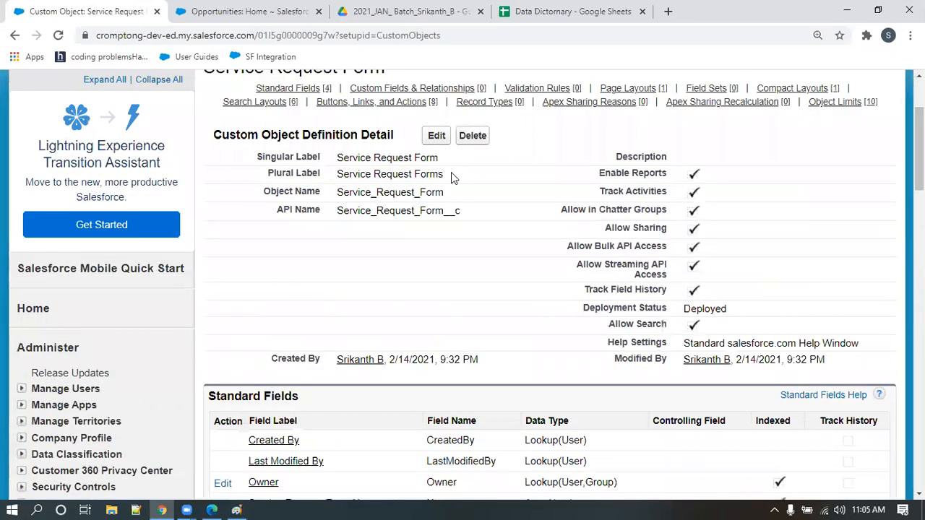
drag(335, 215, 463, 209)
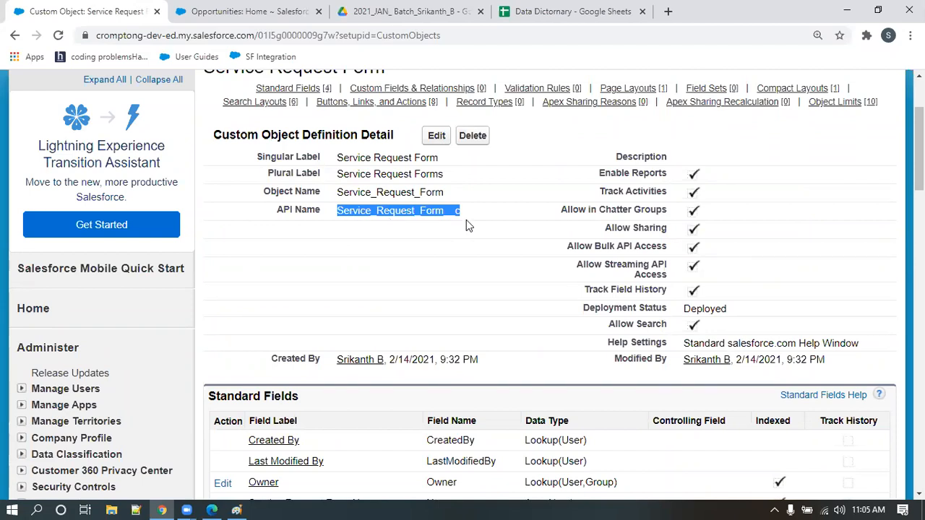
scroll(466, 220, down, 2)
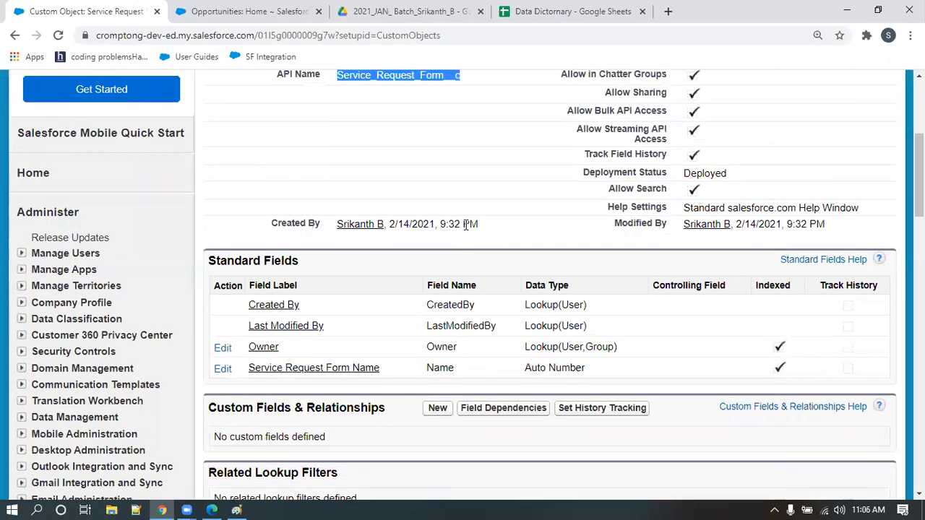
scroll(466, 227, up, 4)
mouse_move(466, 227)
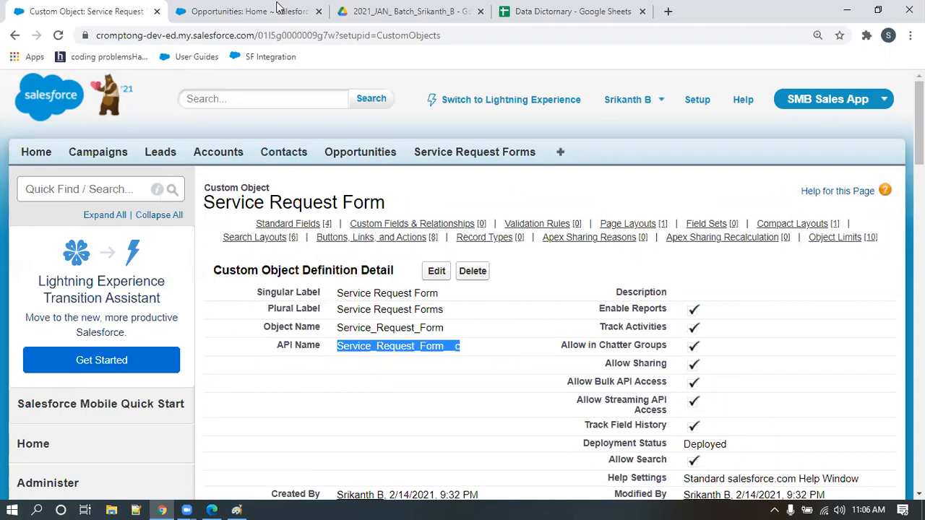
Step: Switch to the Data Dictornary spreadsheet and review the user stories and their acceptance criteria
click(554, 10)
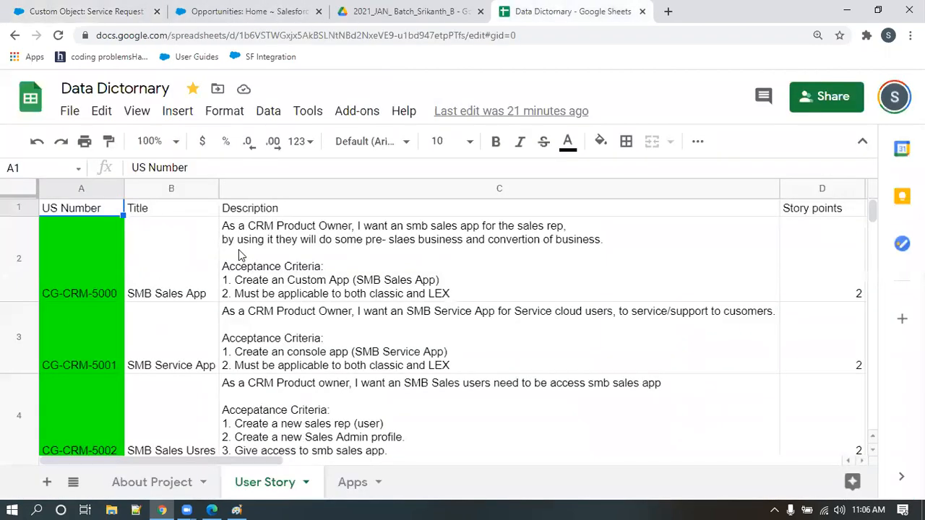
scroll(239, 257, down, 1)
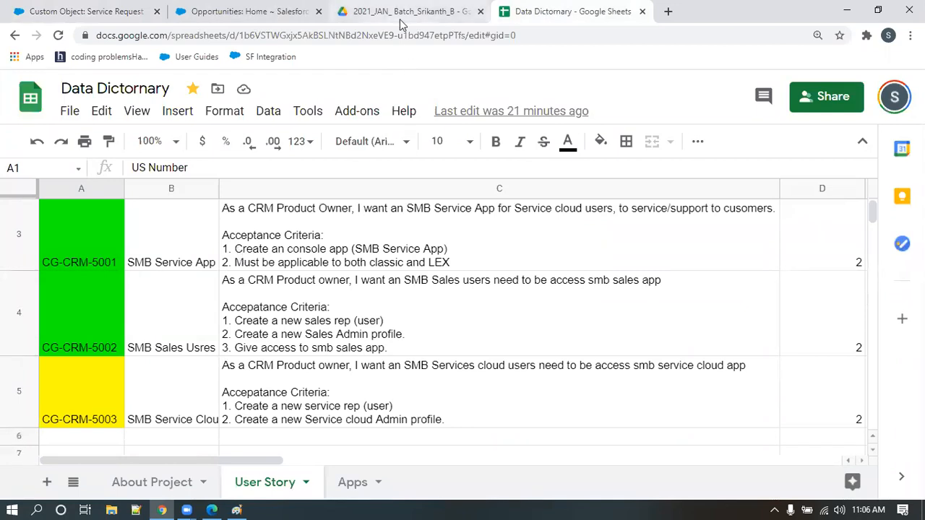
scroll(202, 289, down, 1)
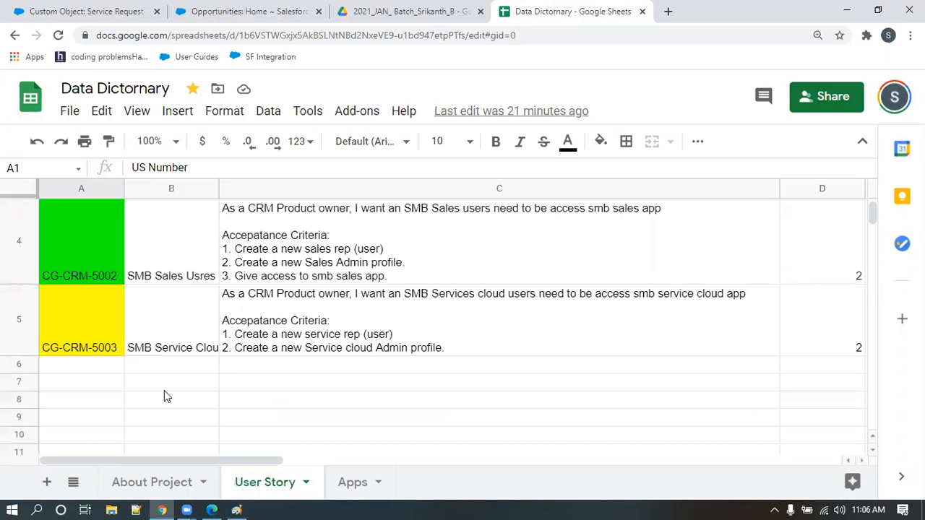
scroll(164, 390, up, 3)
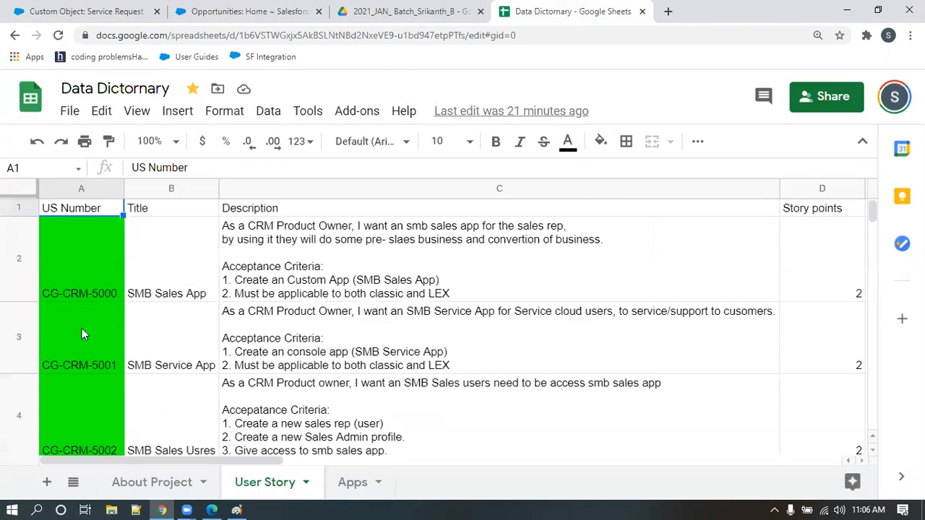
Step: Return to Salesforce and open the All Users list in Setup to review the existing users
click(232, 6)
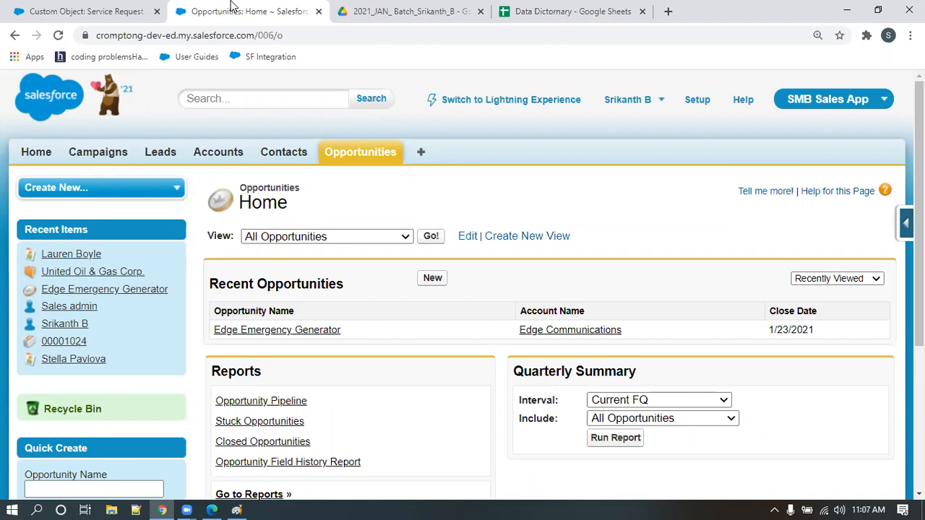
click(232, 7)
click(698, 102)
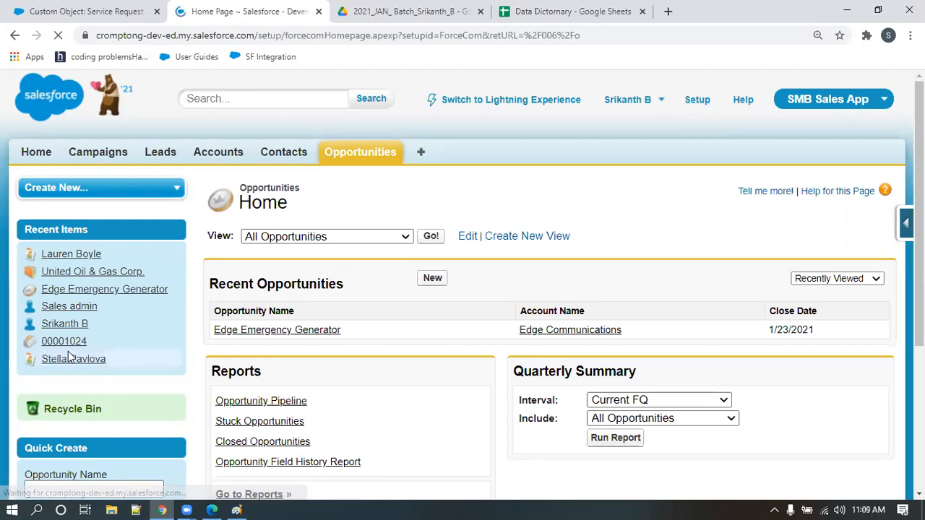
scroll(68, 355, down, 3)
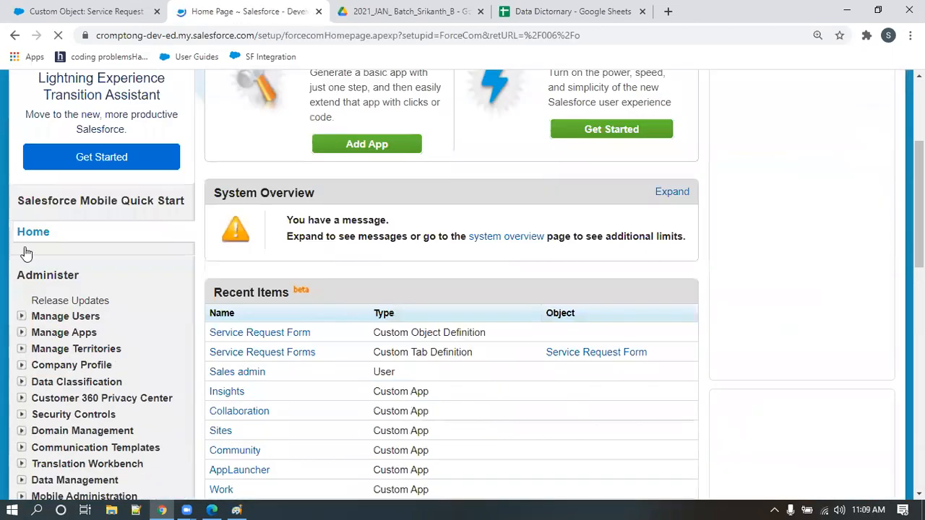
scroll(26, 253, down, 2)
click(22, 182)
click(60, 198)
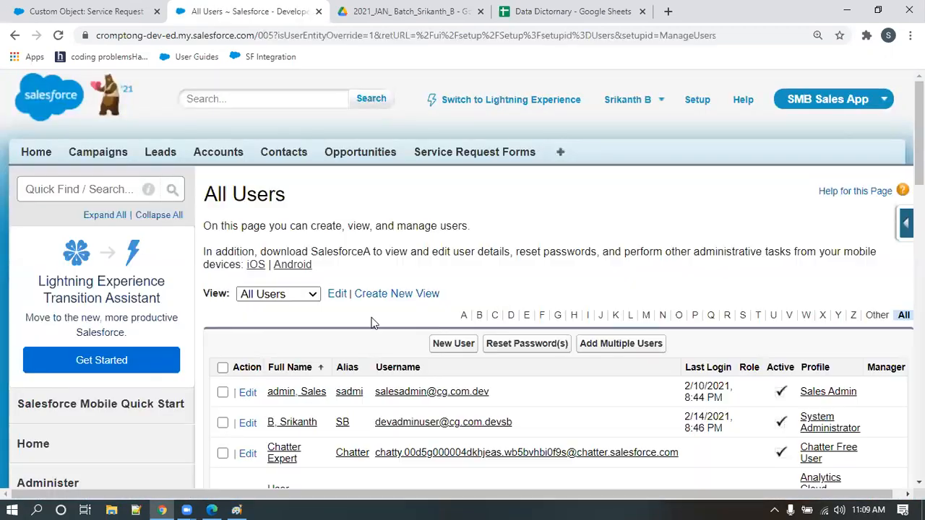
scroll(168, 302, down, 1)
scroll(168, 302, up, 1)
Step: Search Setup for "system", open the System Overview, and examine the Salesforce license usage under Most Used Licenses
click(98, 191)
text(system)
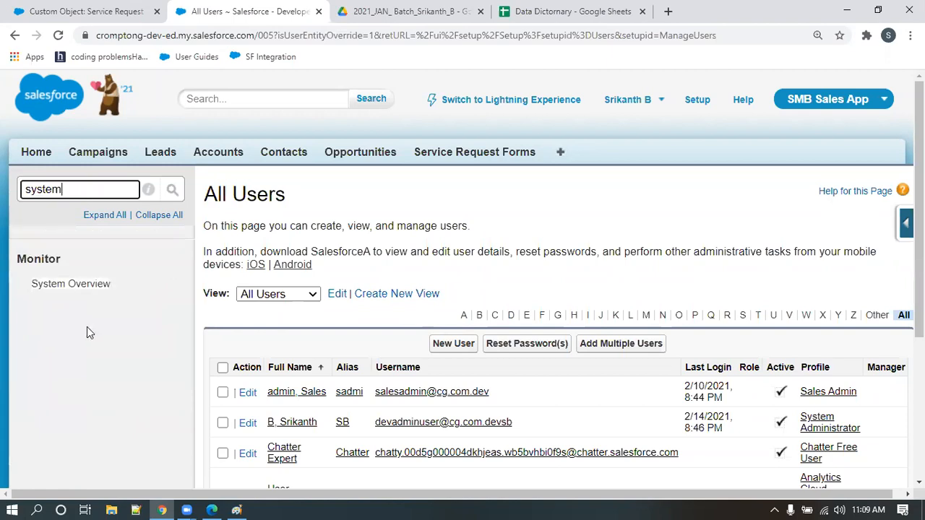
click(81, 286)
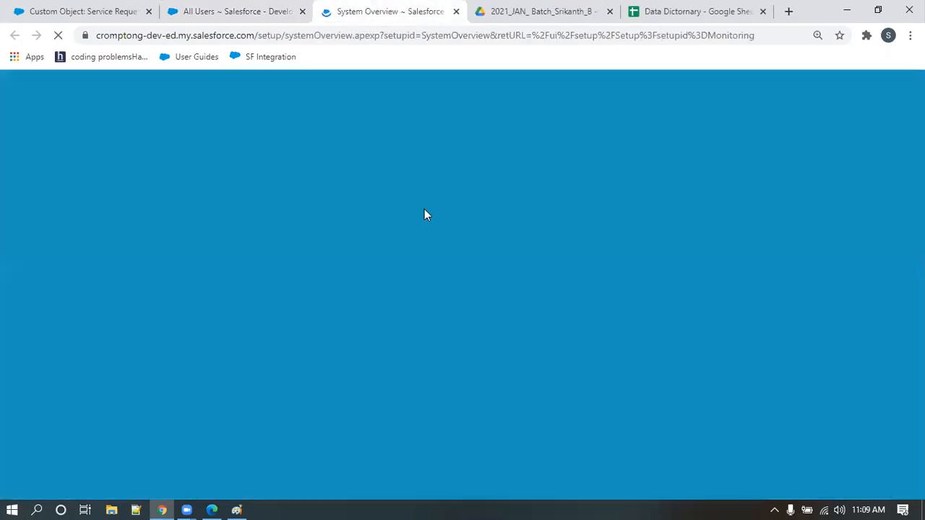
scroll(366, 370, down, 4)
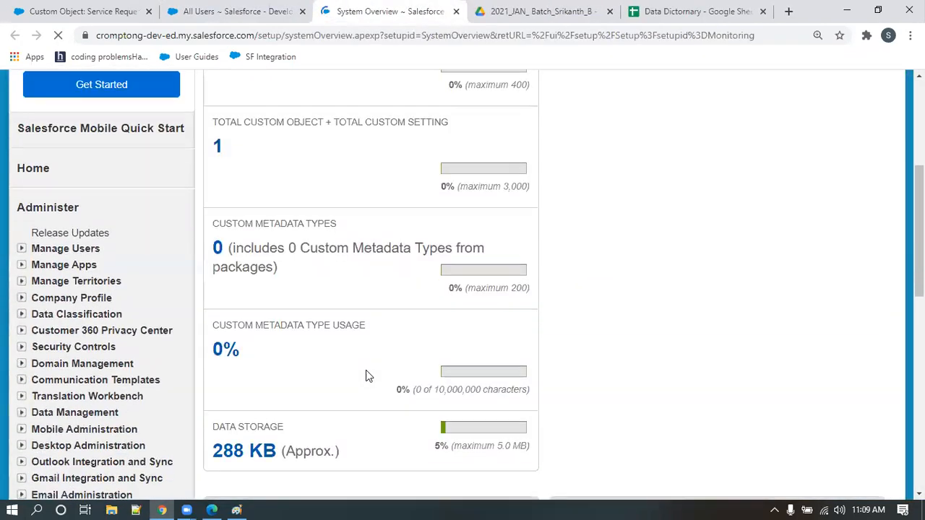
scroll(366, 373, down, 8)
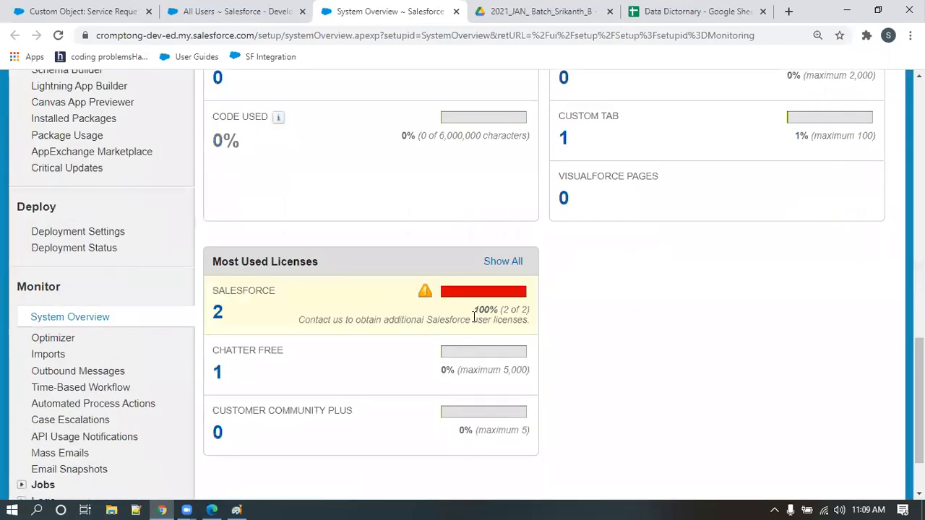
drag(474, 319, 532, 309)
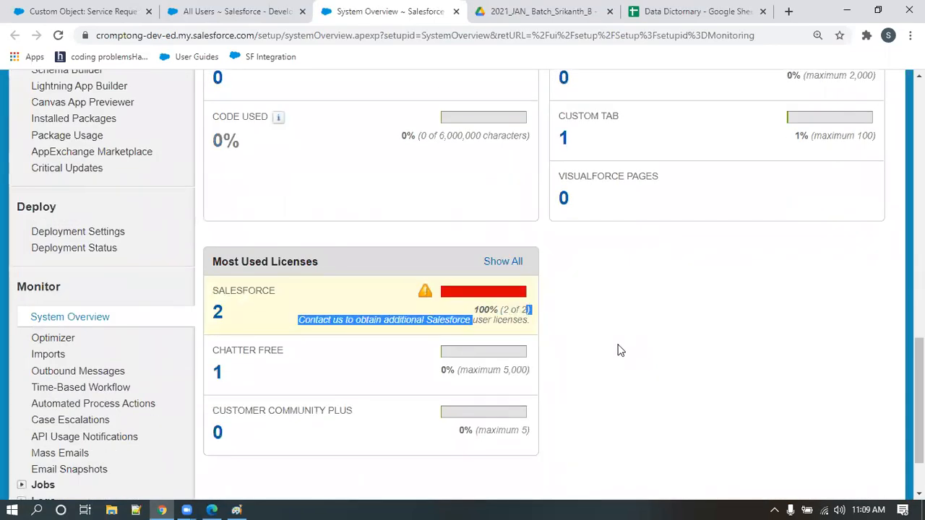
Step: Return to the All Users list and open the Sales admin user's detail page in a separate browser tab
click(230, 16)
scroll(434, 188, down, 3)
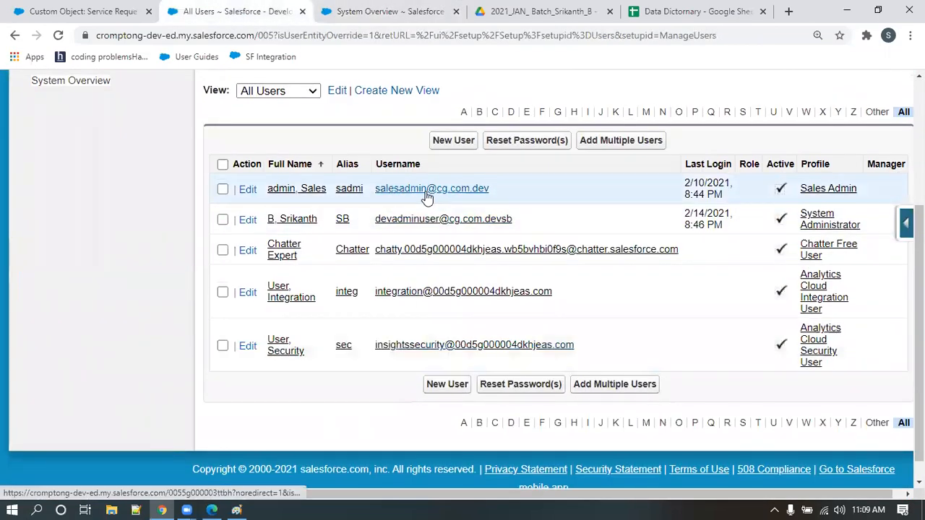
middle_click(289, 194)
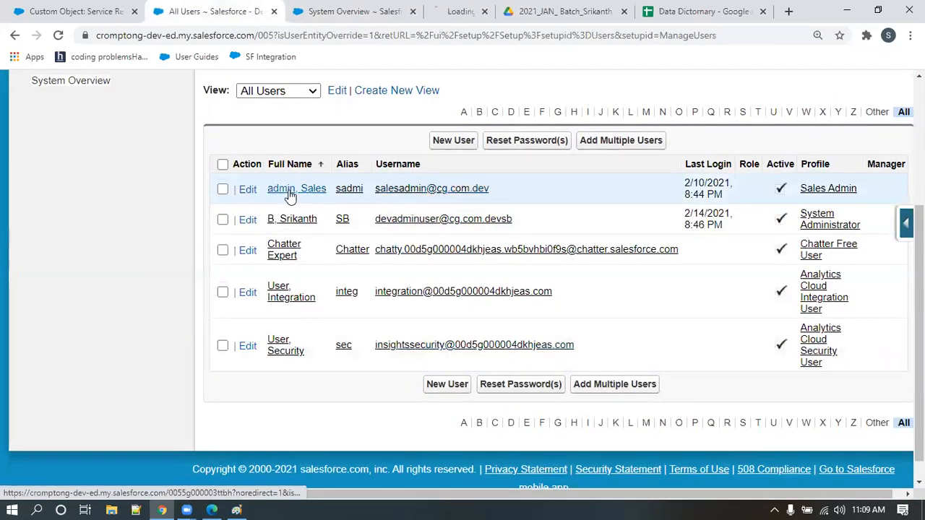
click(439, 11)
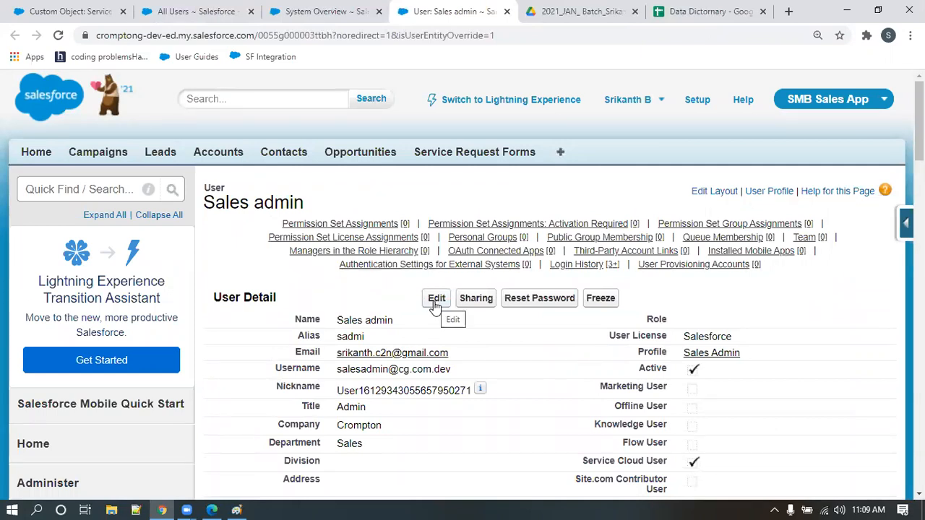
Step: Edit the Sales admin user, review the available profiles without changing the selection, then deactivate the user and save the record
click(436, 300)
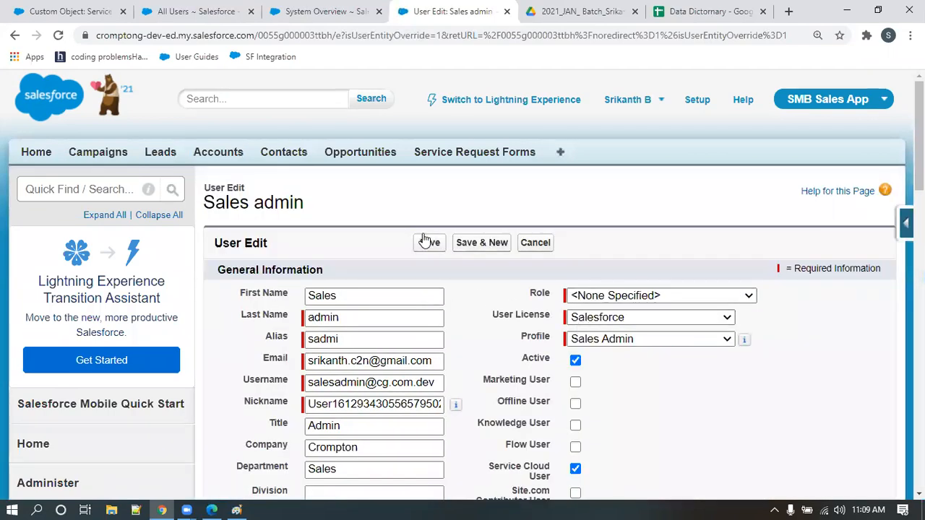
click(680, 341)
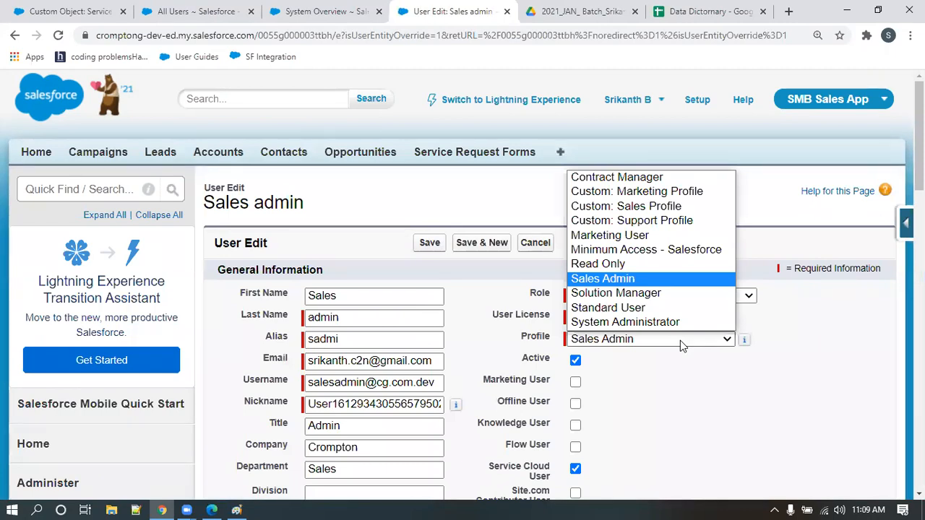
click(680, 340)
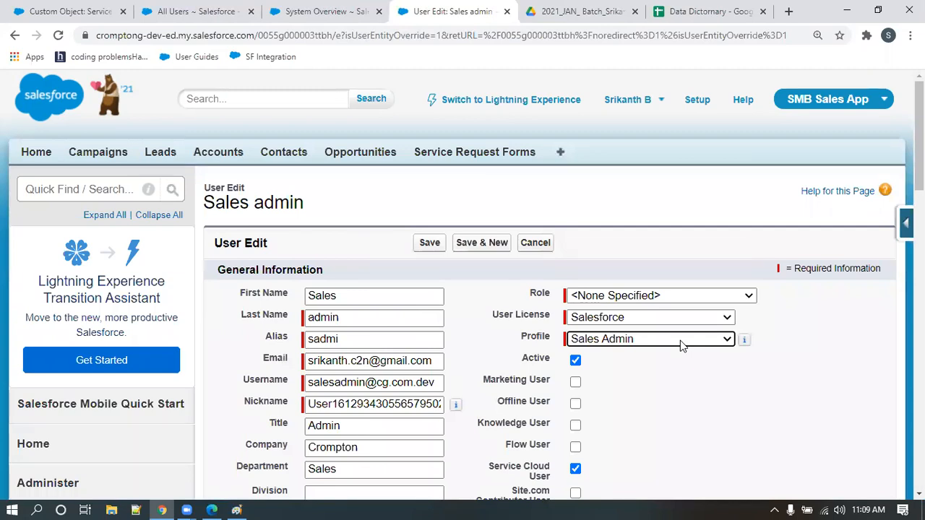
click(655, 378)
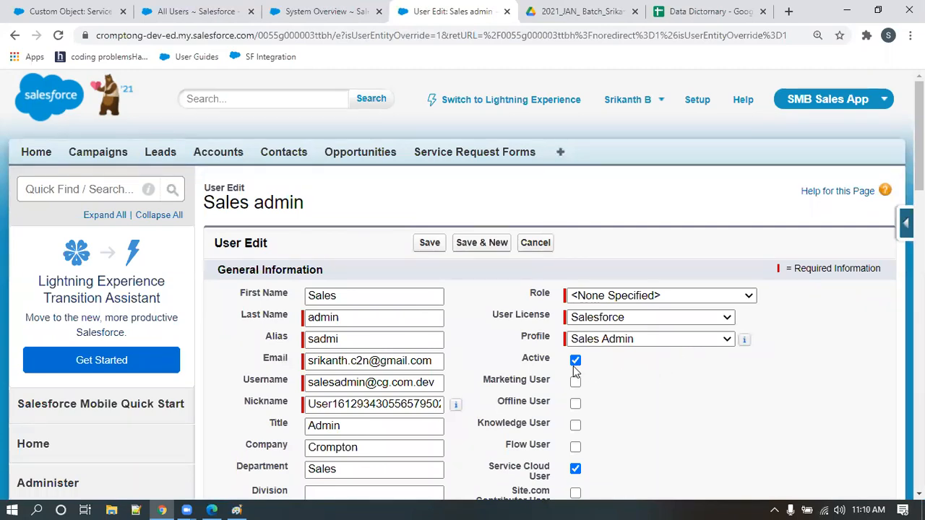
click(575, 363)
click(593, 172)
click(429, 243)
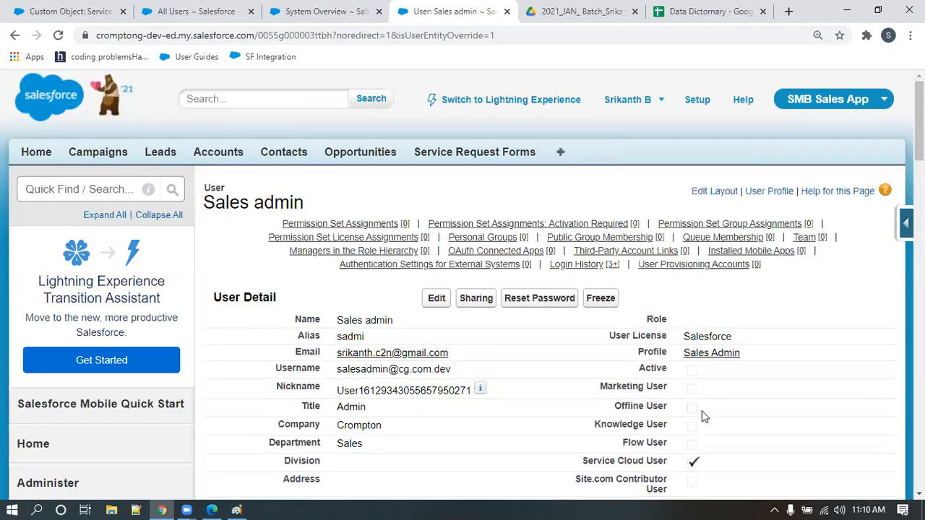
scroll(695, 444, down, 1)
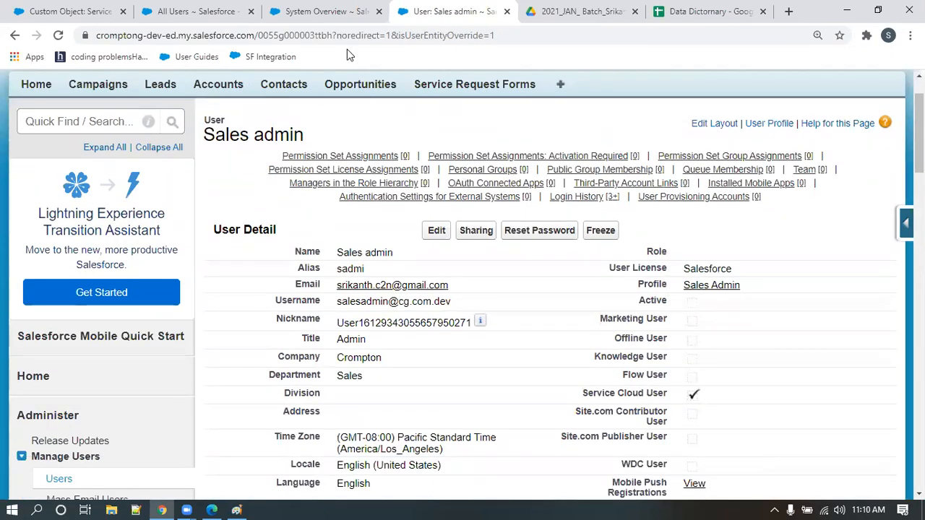
Step: Reload the System Overview page and check the Salesforce license usage under Most Used Licenses
click(325, 12)
click(330, 36)
key(Return)
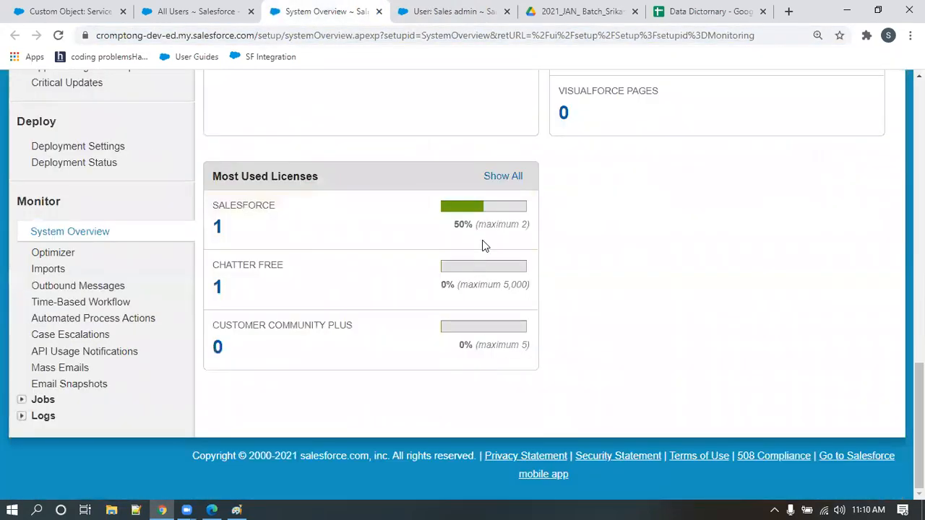
Step: Return to the Sales admin user's record, mark the user as Active again and save the change
click(458, 12)
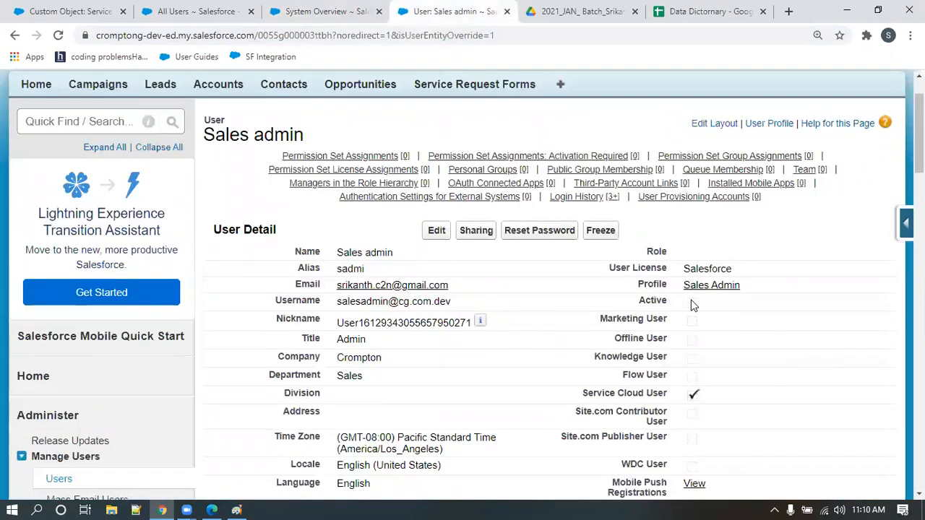
click(437, 231)
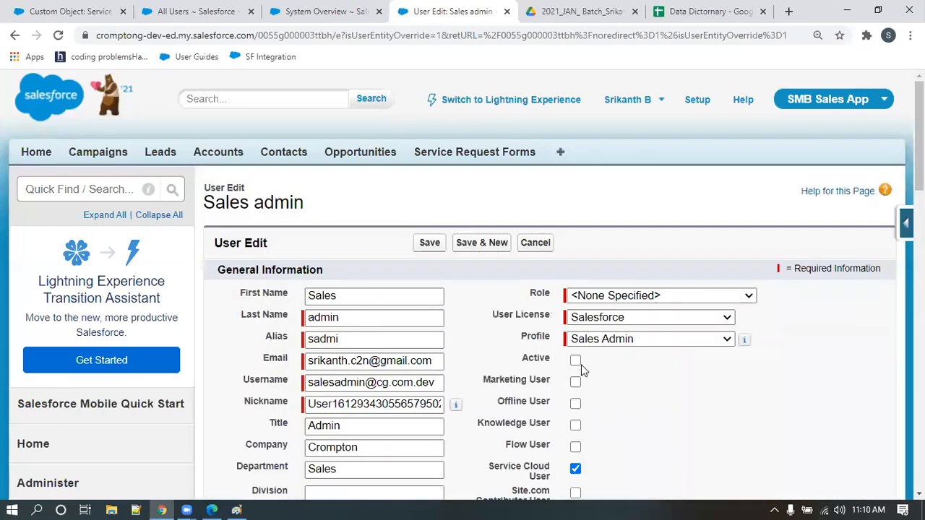
click(576, 361)
click(426, 243)
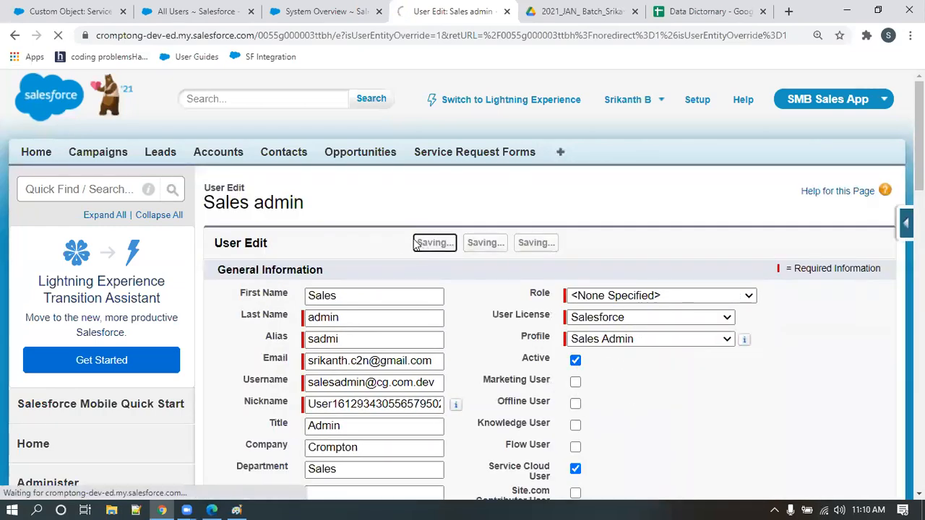